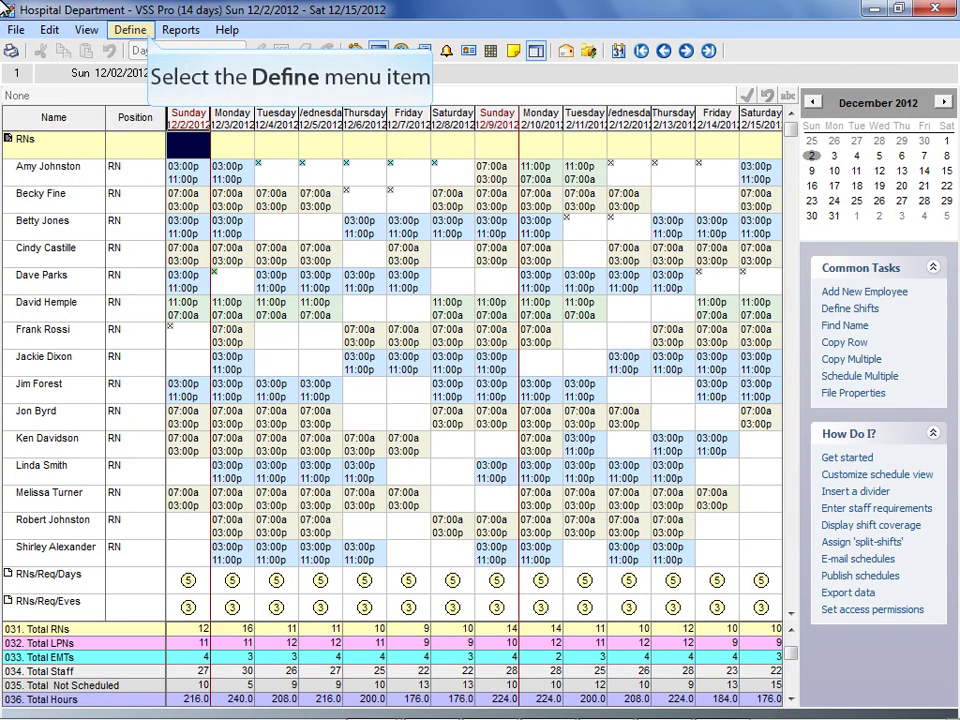
- Open the Coverage Totals definitions from the Define menu
{"action": "left_click", "coordinate": [138, 31]}
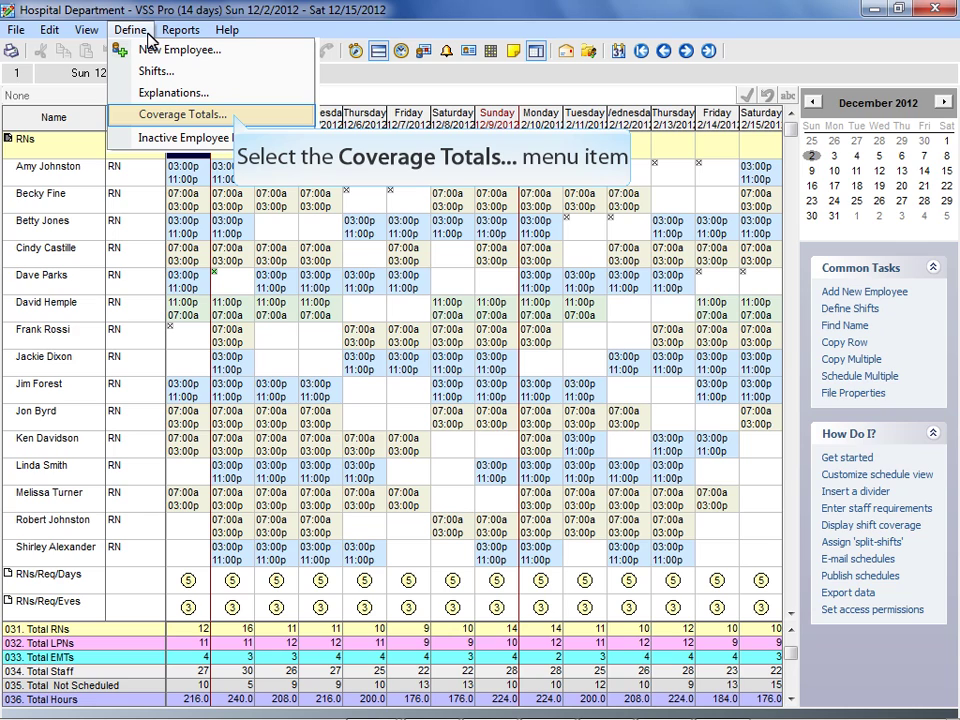
{"action": "left_click", "coordinate": [235, 116]}
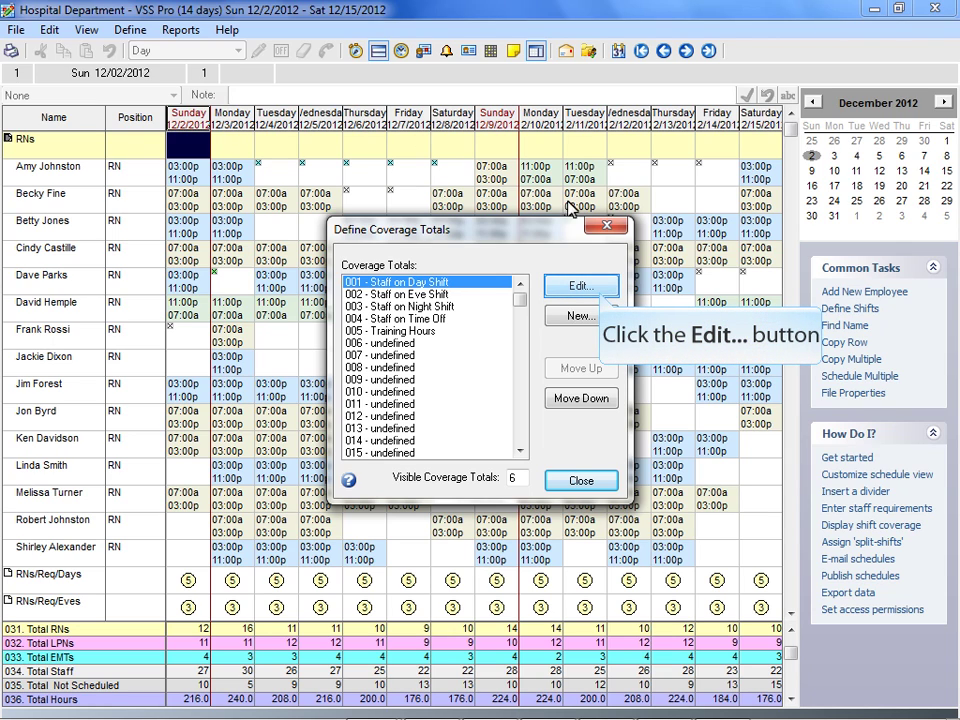
- Edit Staff on Day Shift so it stops ignoring names, checks by position, and shows its Skills
{"action": "left_click", "coordinate": [601, 291]}
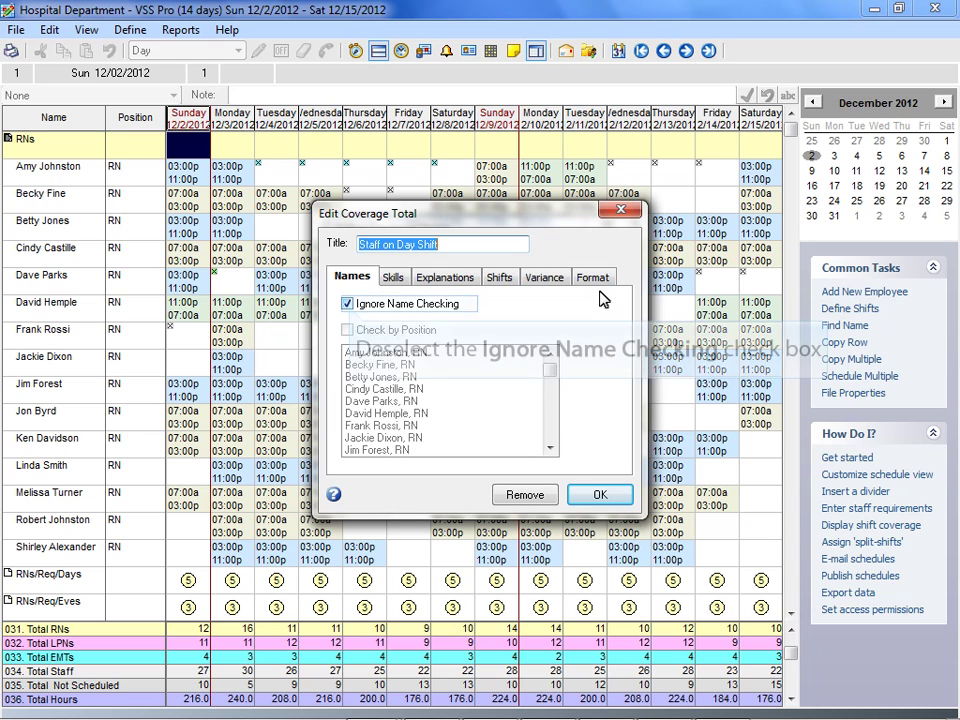
{"action": "left_click", "coordinate": [347, 304]}
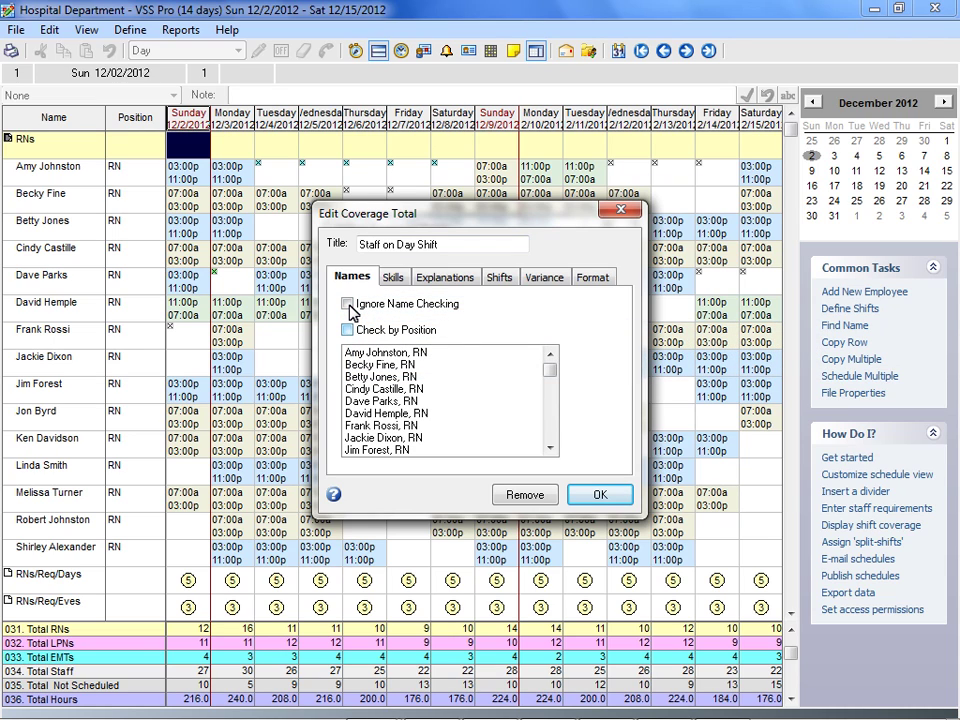
{"action": "left_click", "coordinate": [349, 331]}
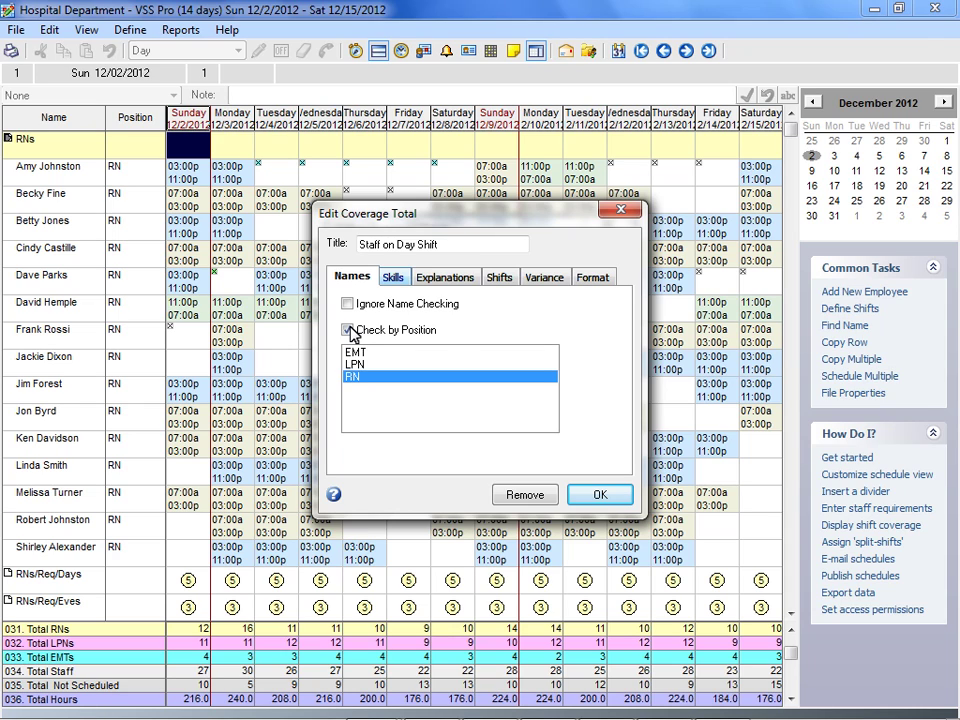
{"action": "left_click", "coordinate": [400, 282]}
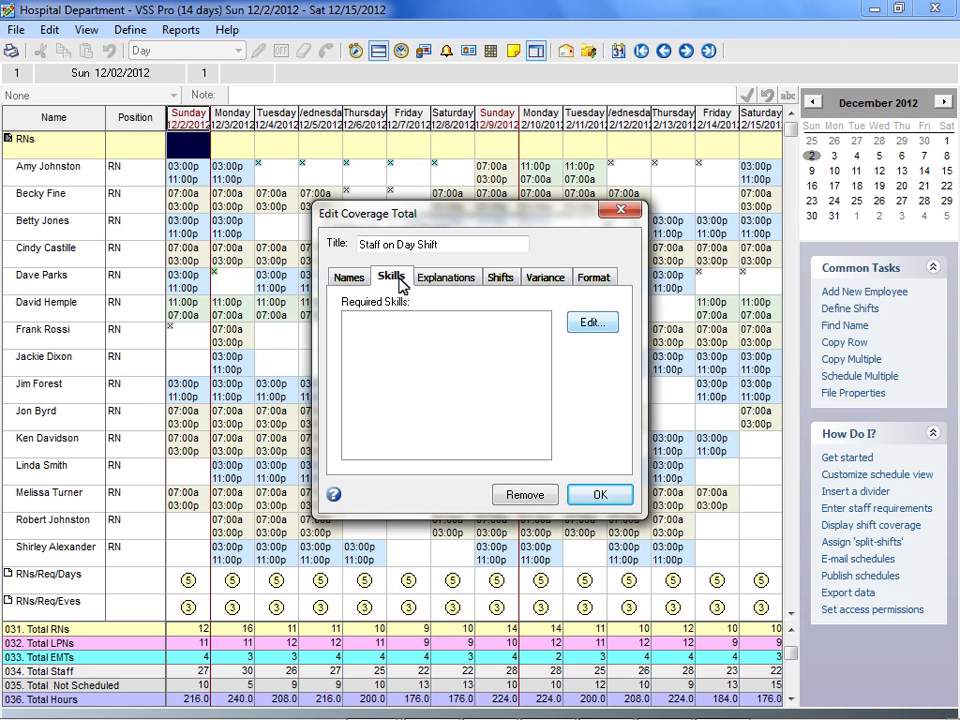
- Review the total's Skills, Explanations, Shifts and Variance settings without adding any skills
{"action": "left_click", "coordinate": [592, 322]}
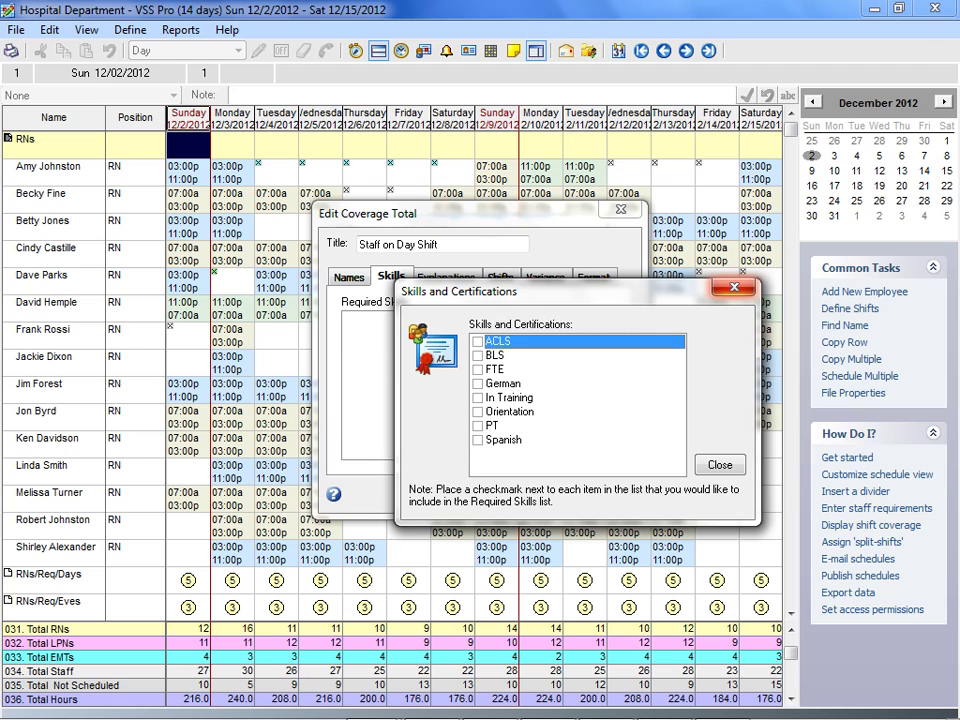
{"action": "key", "text": "Escape"}
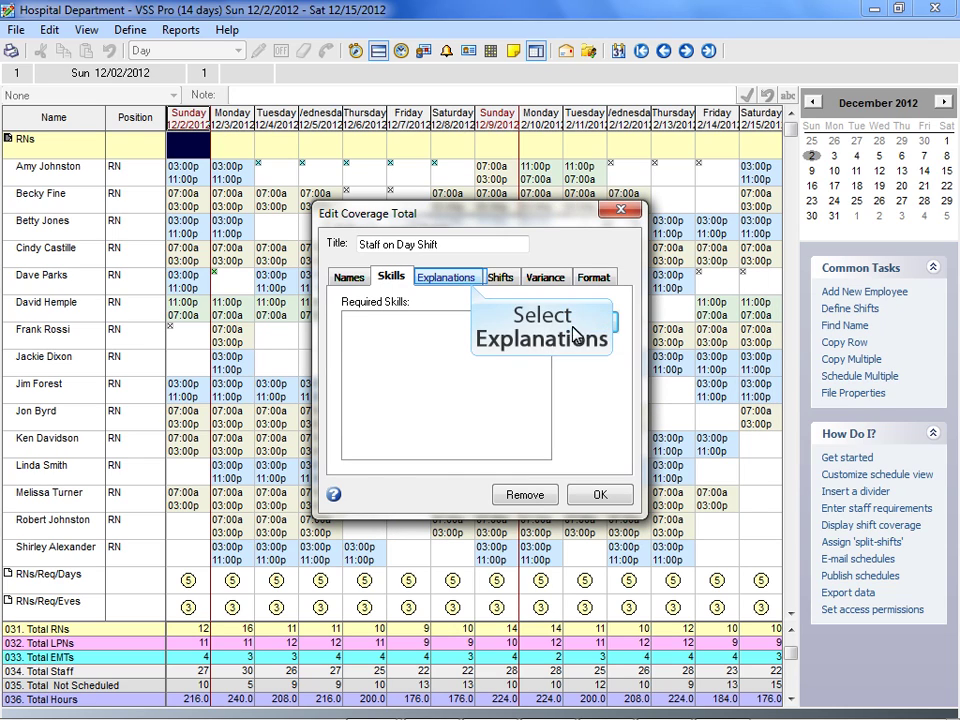
{"action": "left_click", "coordinate": [474, 286]}
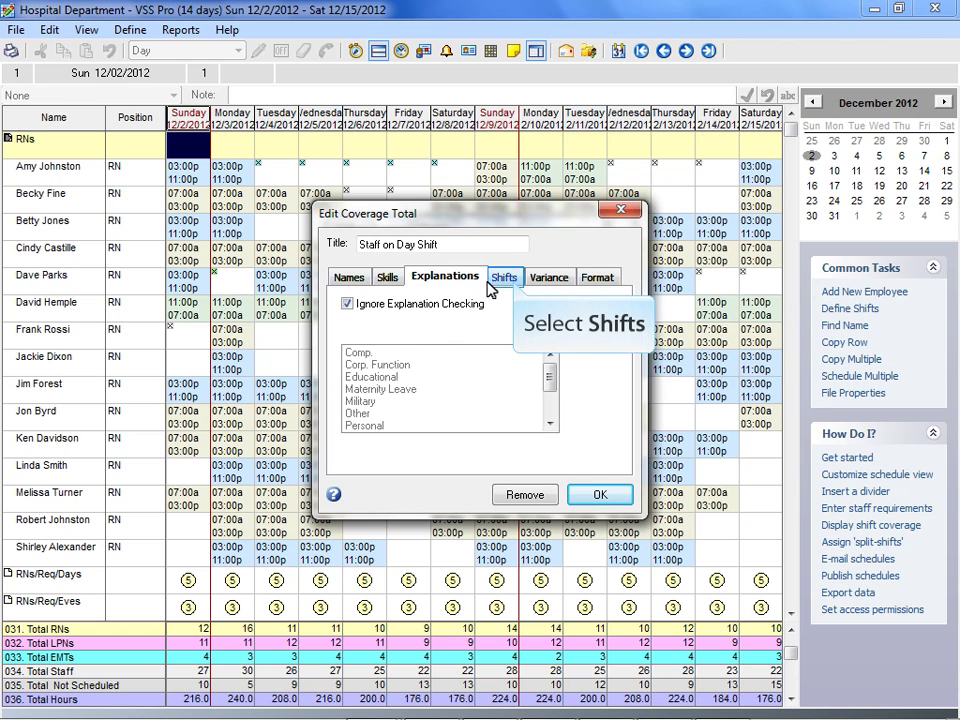
{"action": "left_click", "coordinate": [514, 284]}
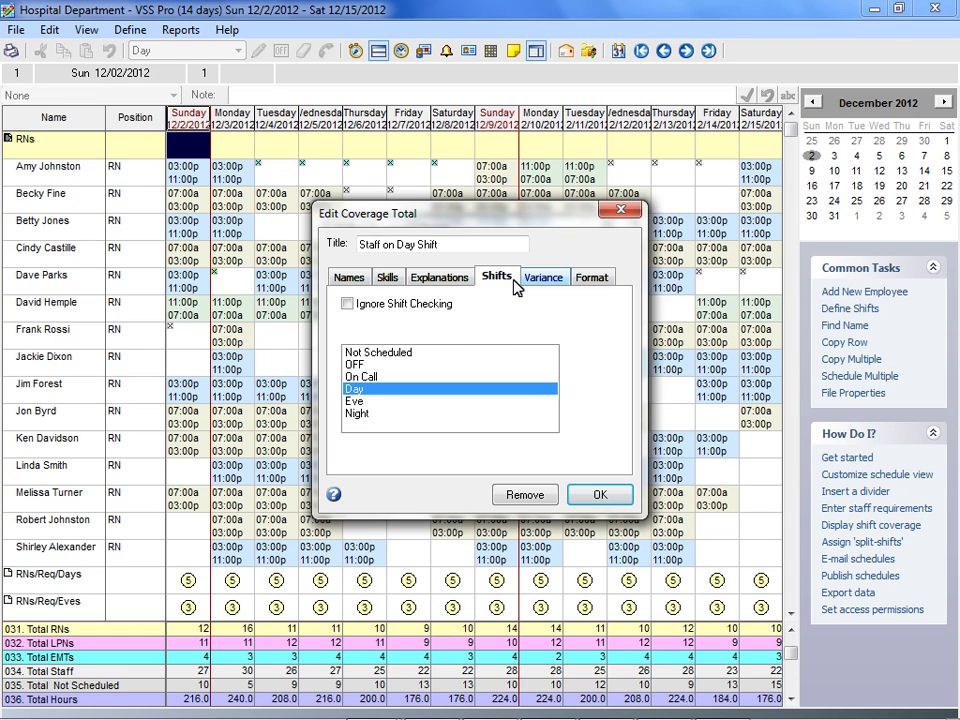
{"action": "left_click", "coordinate": [566, 282]}
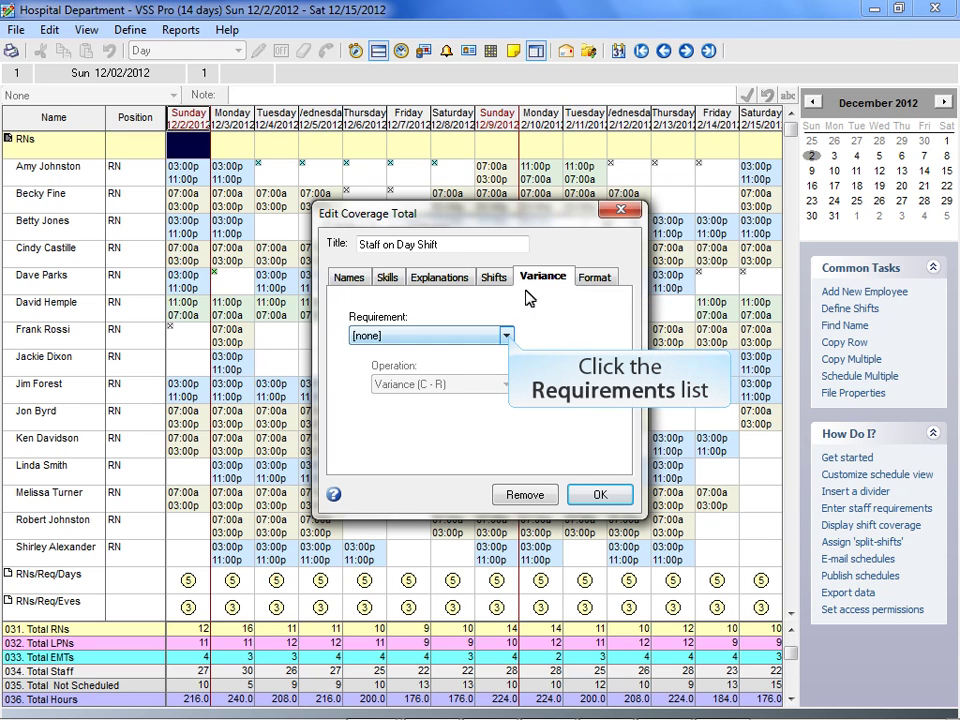
- Keep the requirement at [none] and review the Format tab's colour properties
{"action": "left_click", "coordinate": [507, 336]}
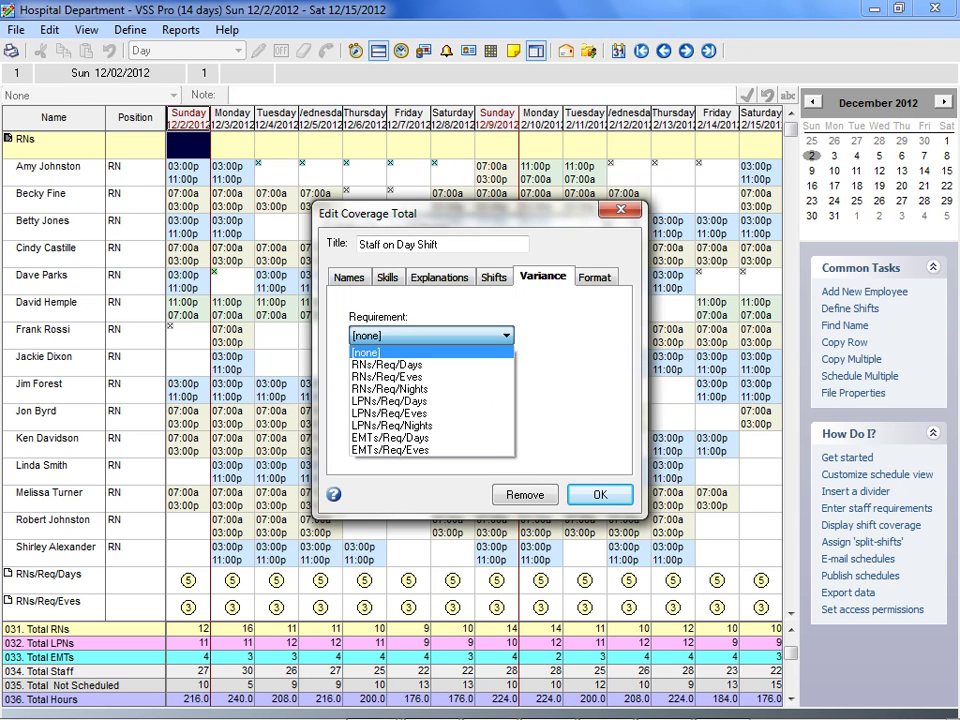
{"action": "left_click", "coordinate": [508, 336]}
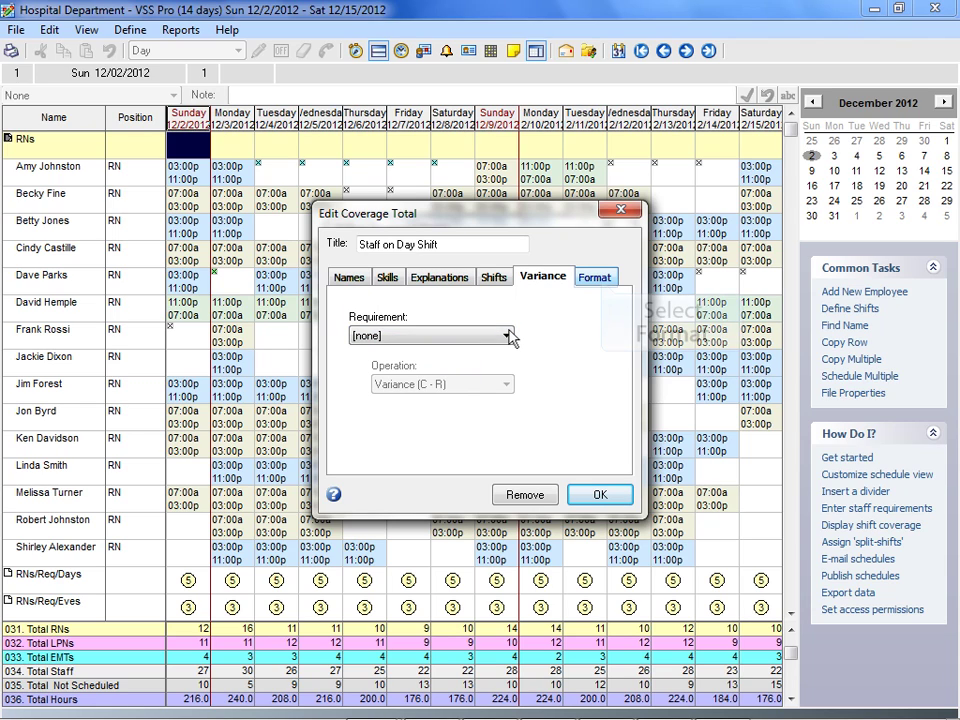
{"action": "left_click", "coordinate": [604, 282]}
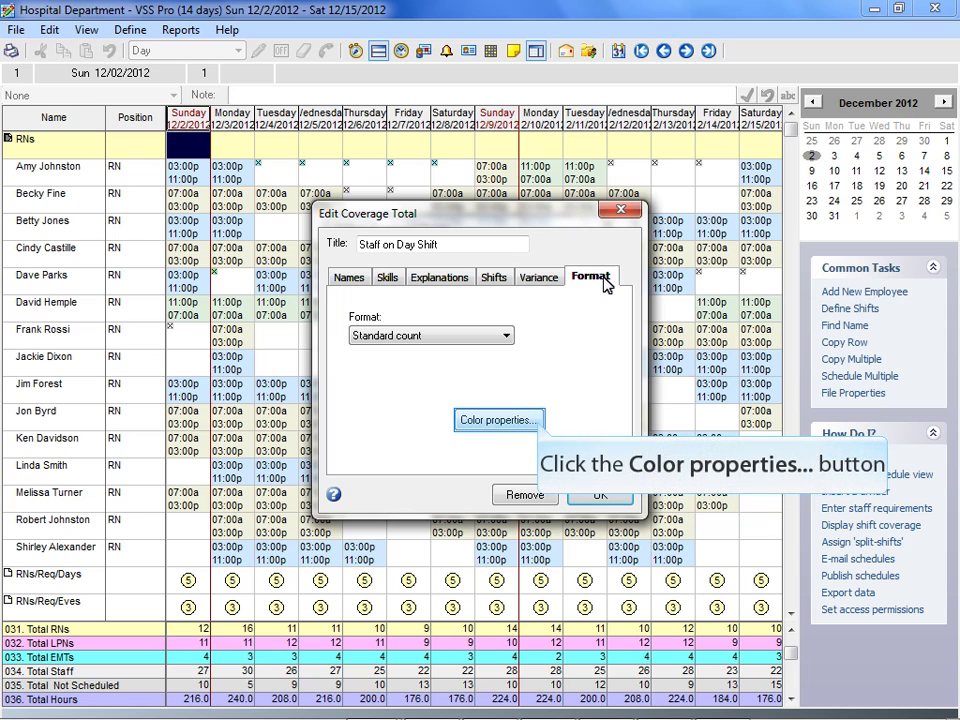
{"action": "left_click", "coordinate": [538, 420]}
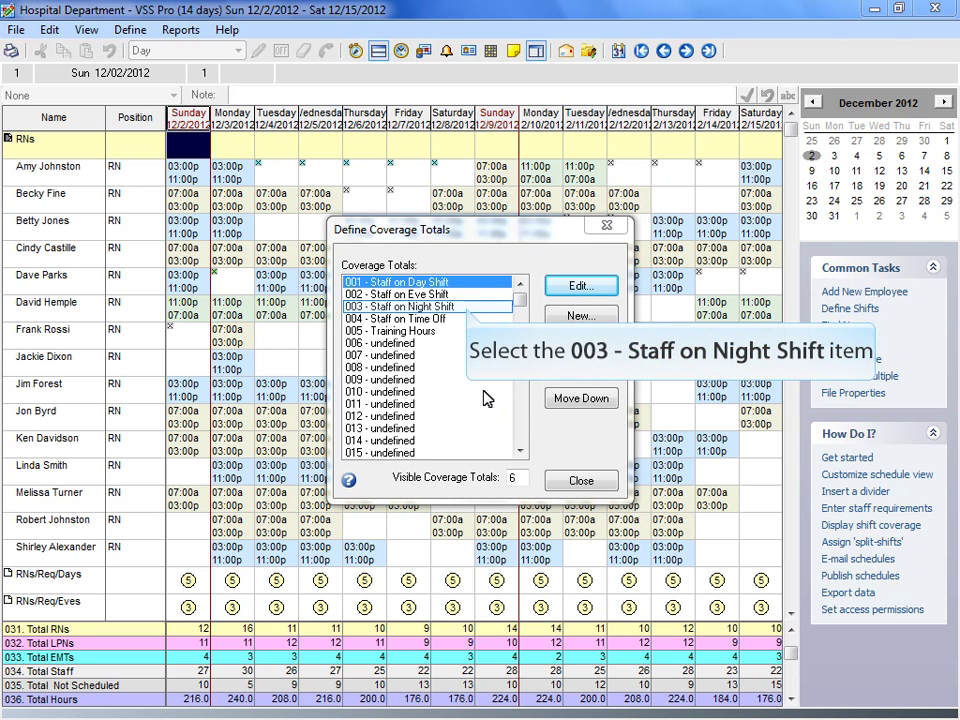
- Move Staff on Night Shift up and back to third, and set visible coverage totals to 5
{"action": "left_click", "coordinate": [469, 316]}
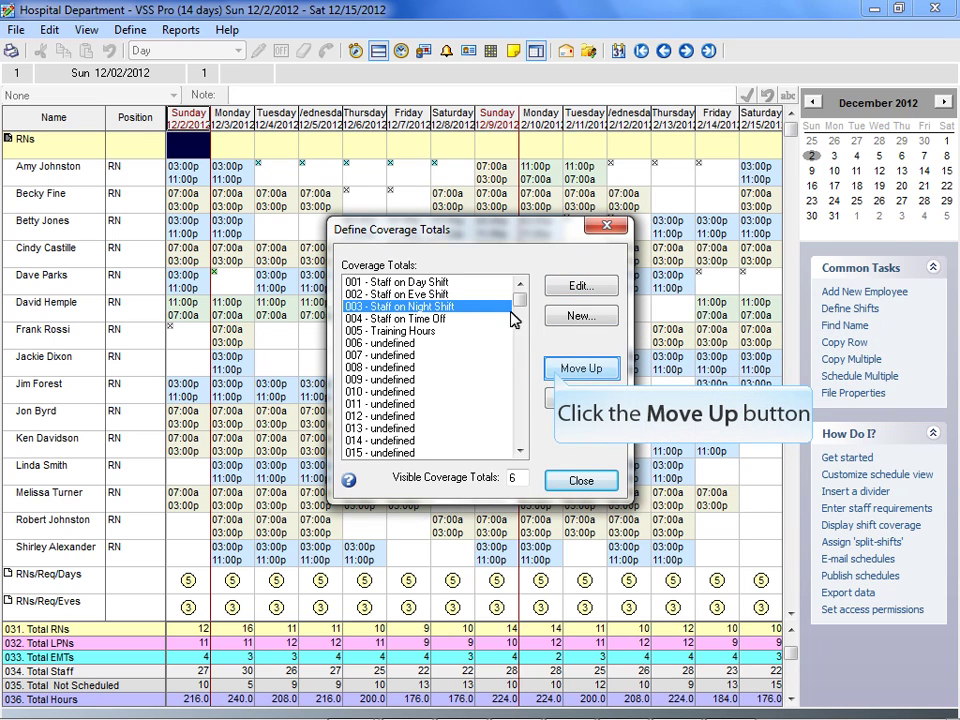
{"action": "left_click", "coordinate": [558, 367]}
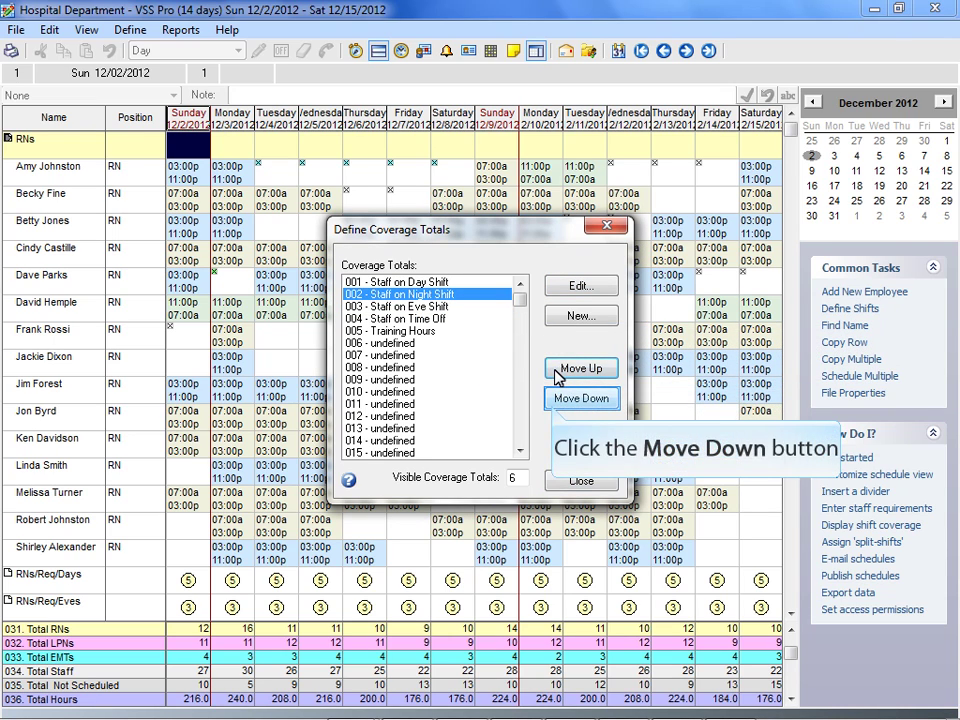
{"action": "left_click", "coordinate": [556, 399]}
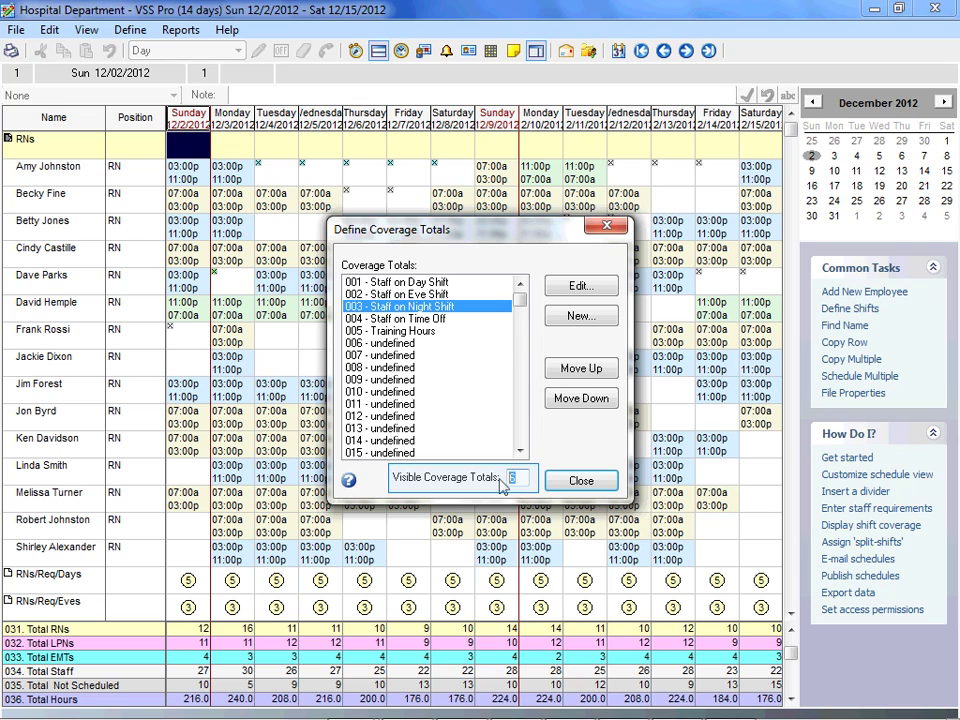
{"action": "type", "text": "5"}
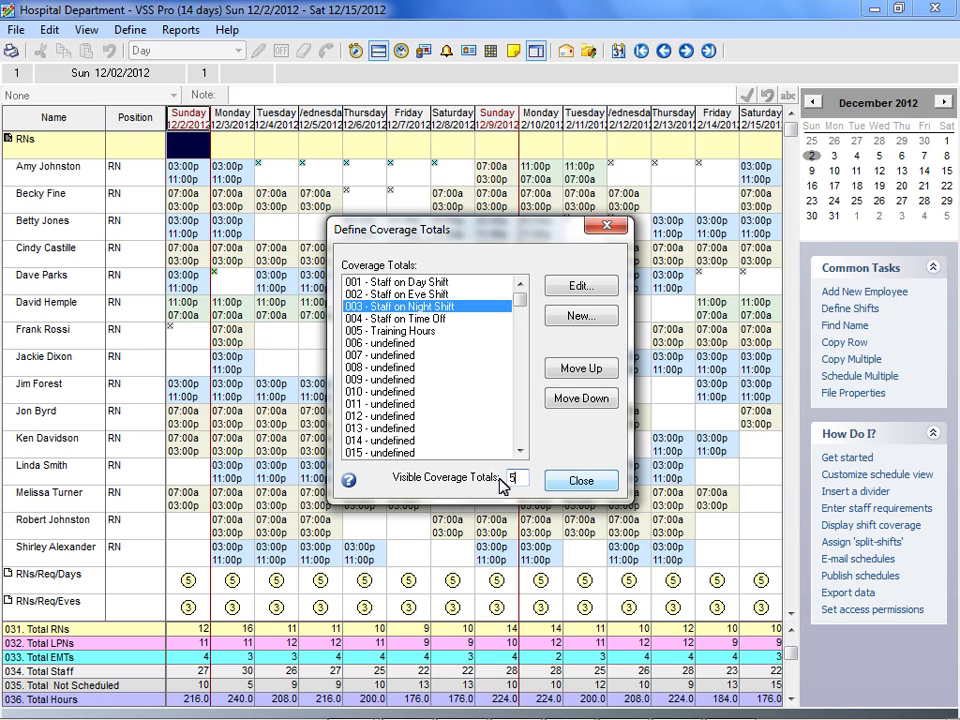
{"action": "left_click", "coordinate": [609, 484]}
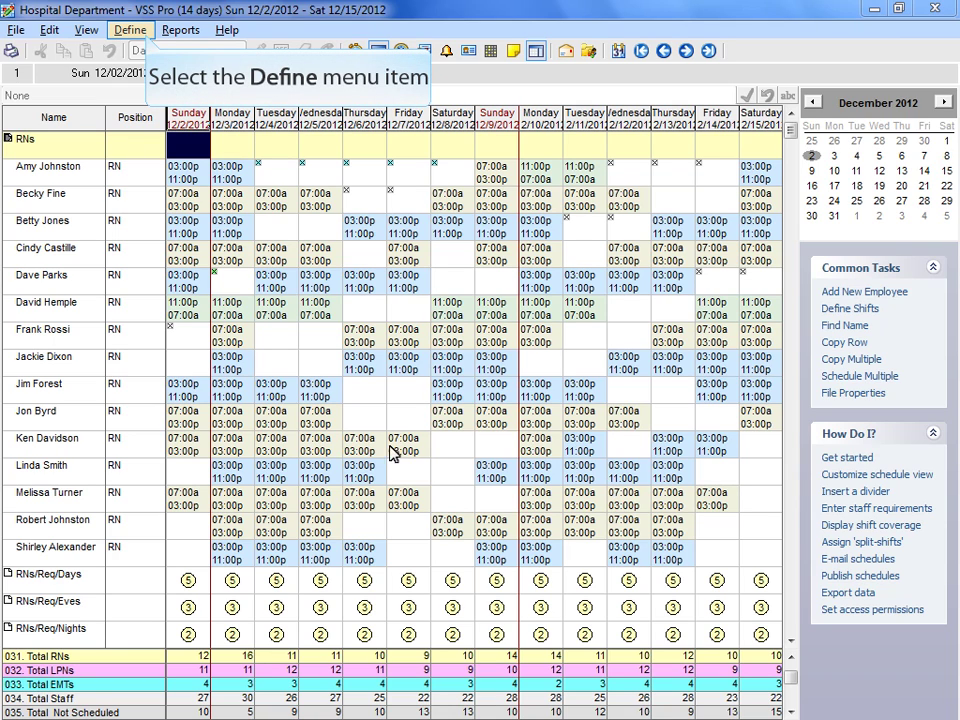
- Create a new coverage total titled 'Spanish Speaking Day'
{"action": "left_click", "coordinate": [138, 32]}
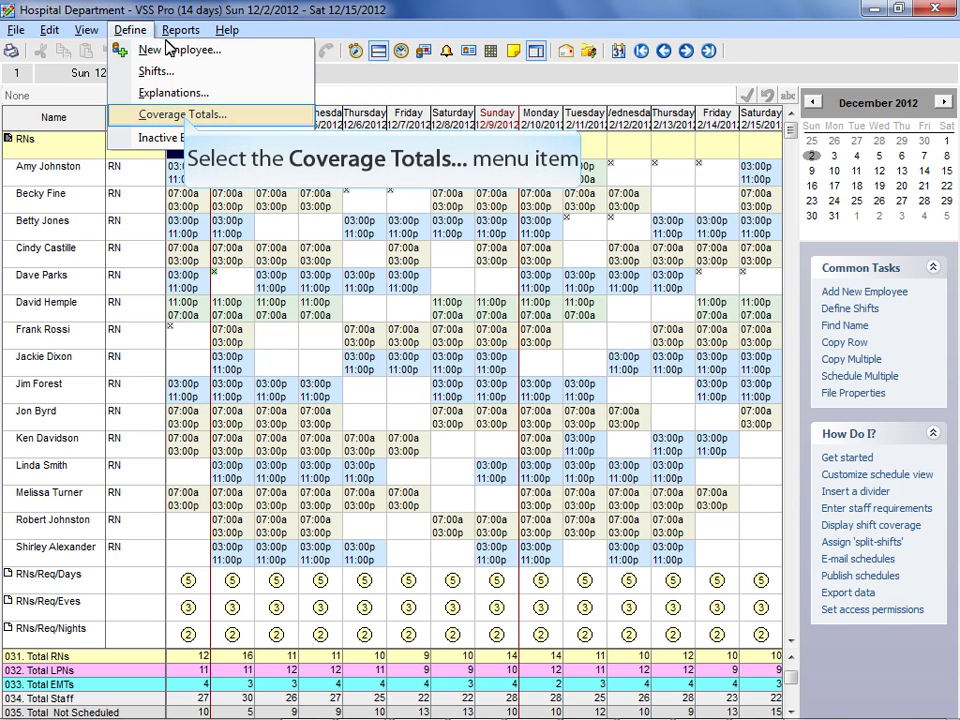
{"action": "left_click", "coordinate": [188, 116]}
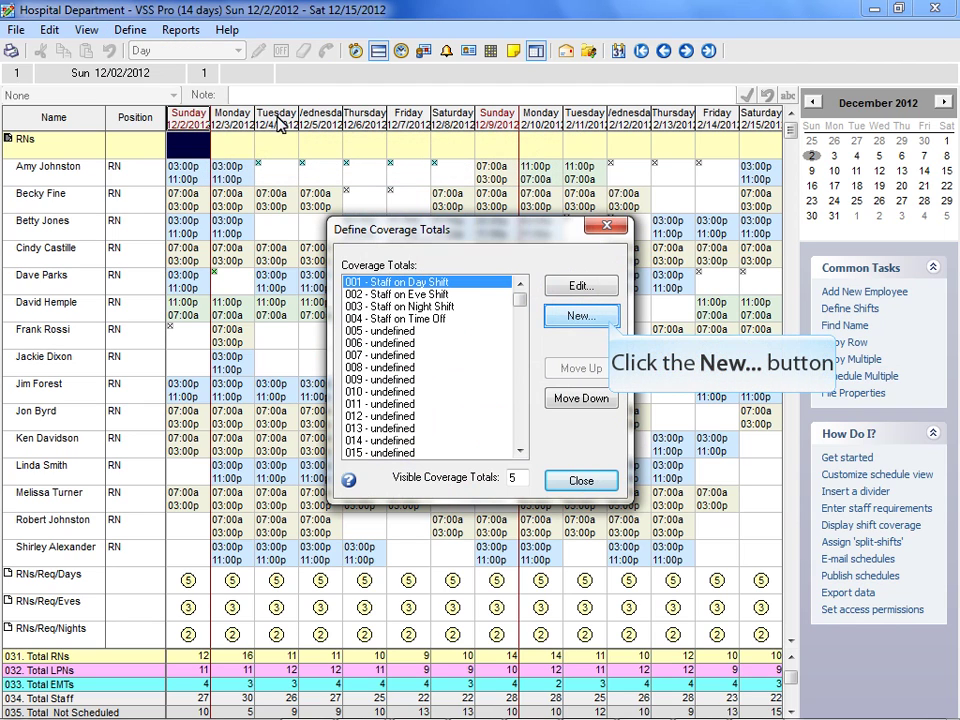
{"action": "left_click", "coordinate": [581, 316]}
{"action": "type", "text": "Spanis"}
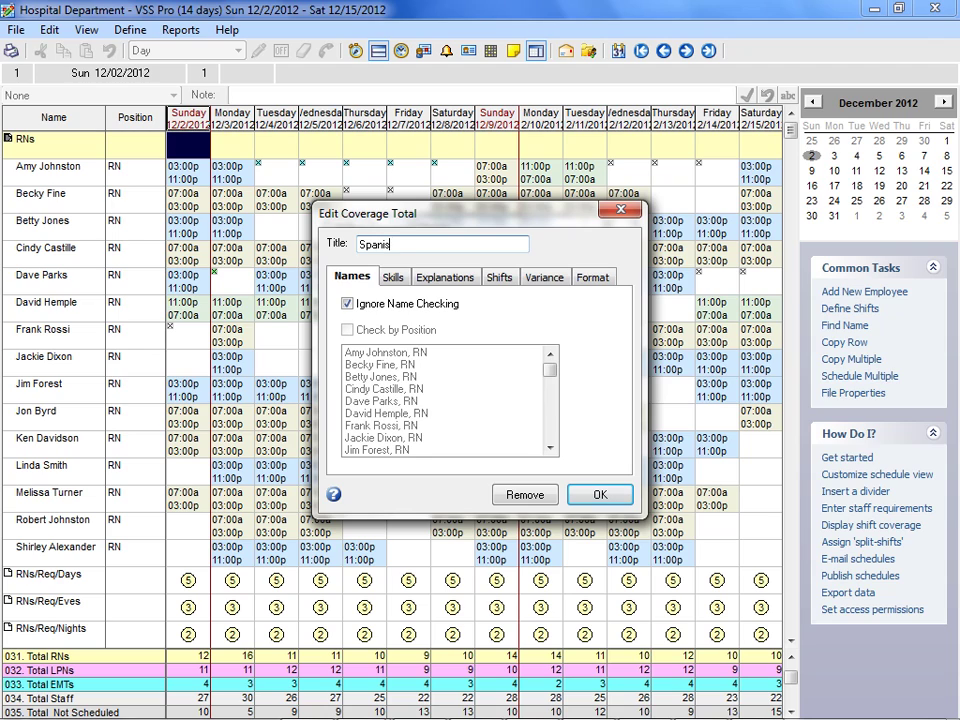
{"action": "type", "text": "h Speaking Day"}
- Add Spanish as a required skill for the Spanish Speaking Day total
{"action": "left_click", "coordinate": [394, 277]}
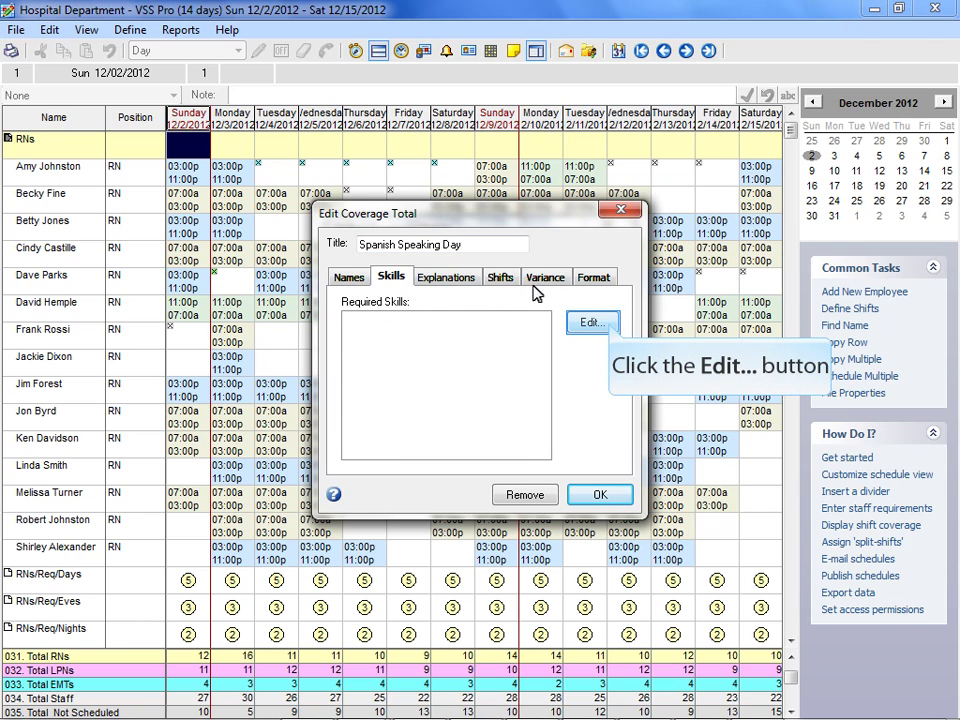
{"action": "left_click", "coordinate": [609, 325]}
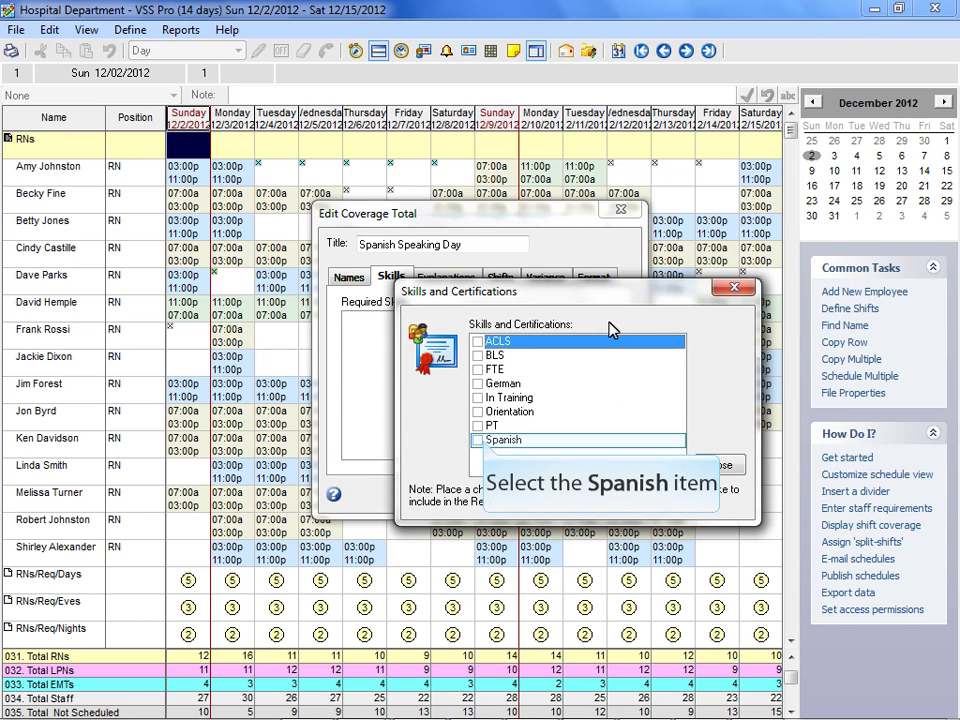
{"action": "left_click", "coordinate": [487, 441]}
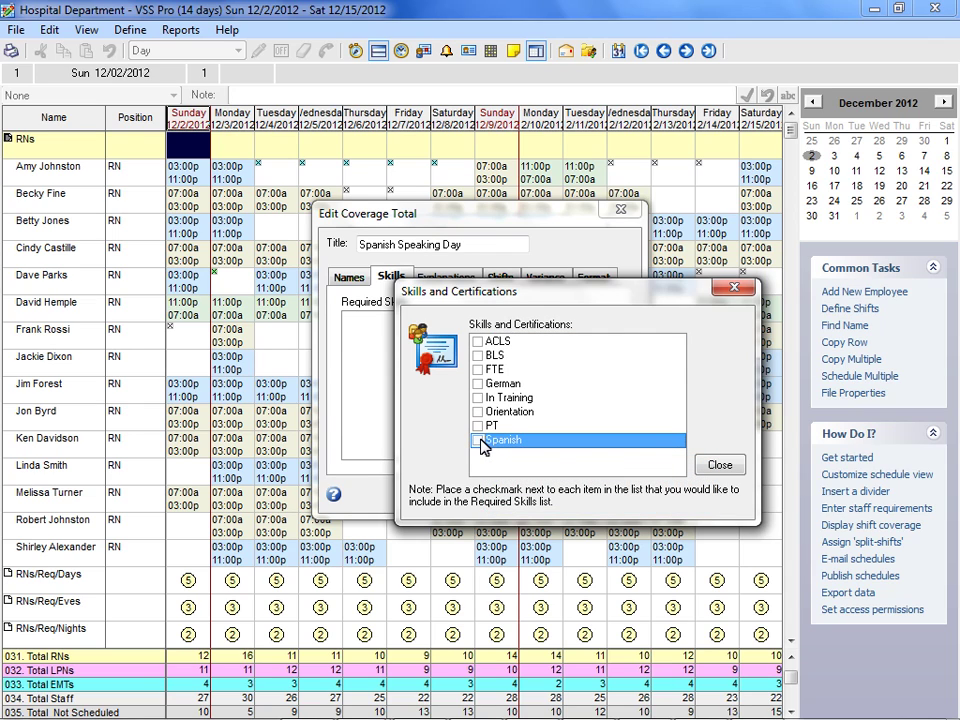
{"action": "left_click", "coordinate": [479, 442]}
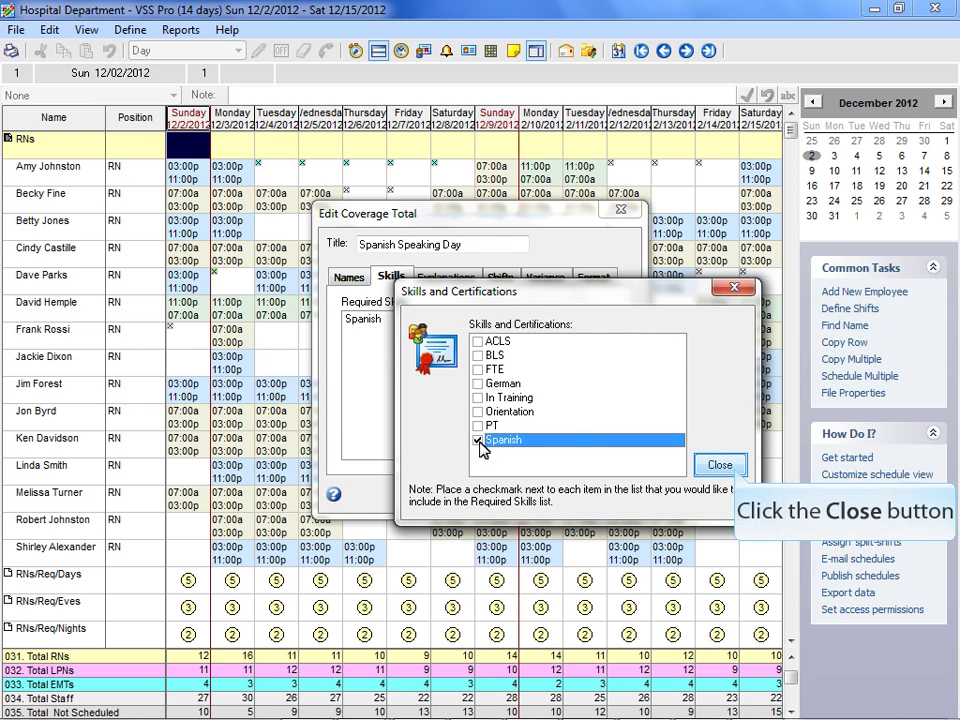
{"action": "left_click", "coordinate": [724, 467]}
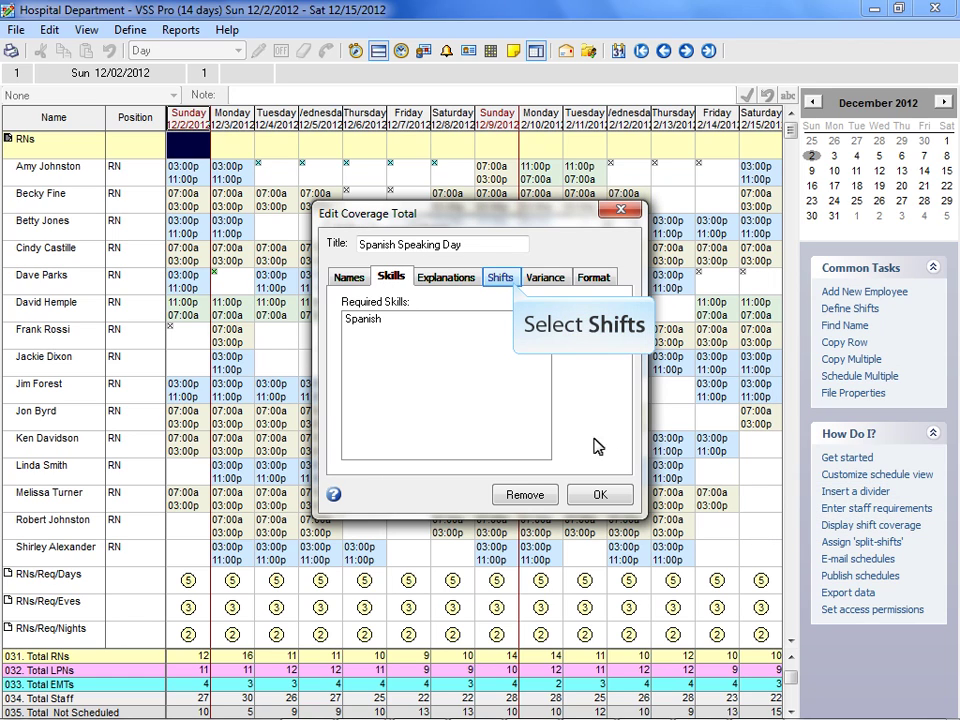
- Restrict Spanish Speaking Day to Day shifts only and save it
{"action": "left_click", "coordinate": [512, 281]}
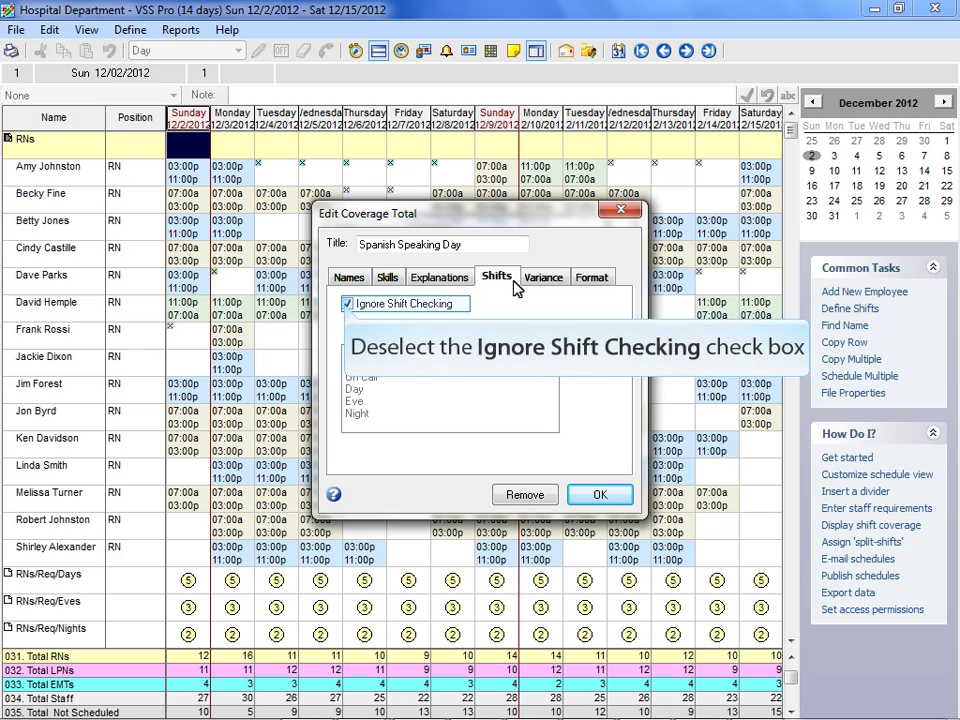
{"action": "left_click", "coordinate": [347, 304]}
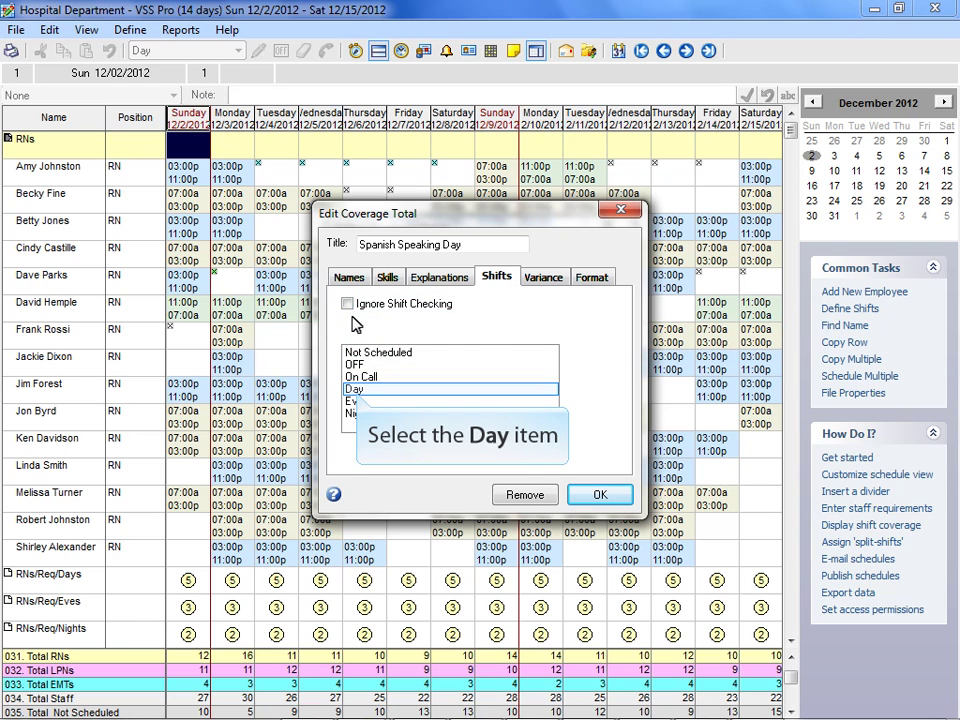
{"action": "left_click", "coordinate": [356, 390]}
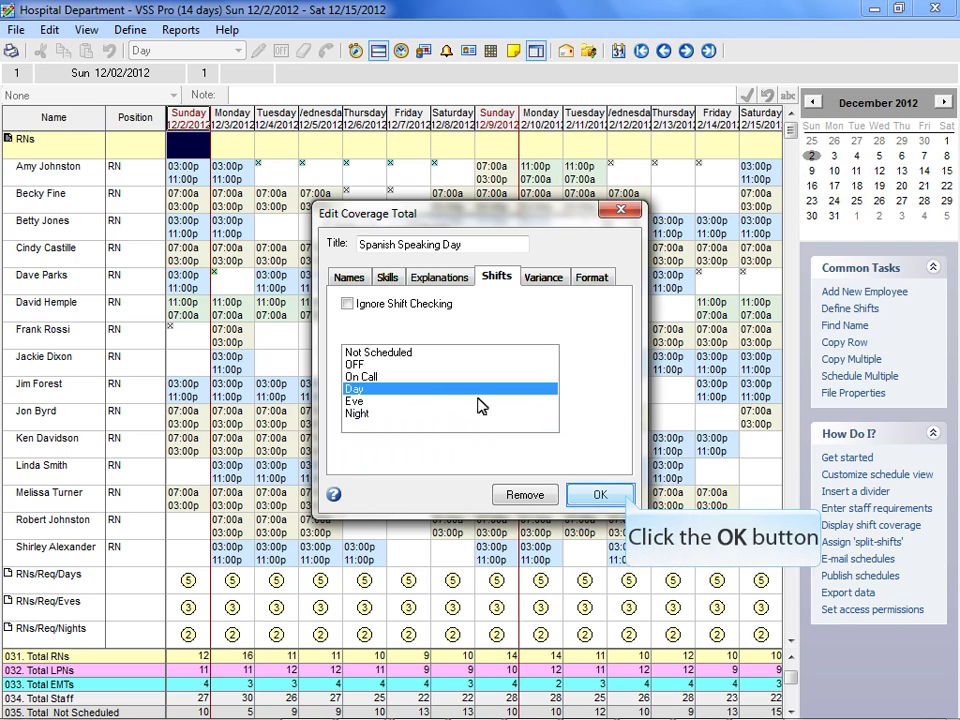
{"action": "left_click", "coordinate": [620, 493]}
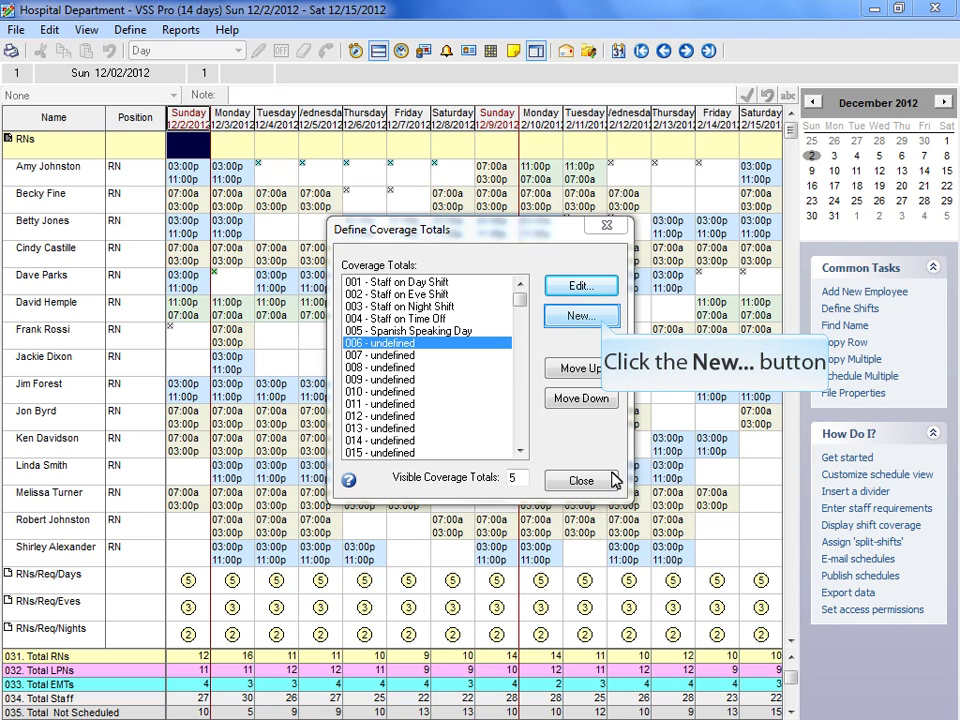
- Create a 'Training' total counting the Educational and Training explanations, and save it
{"action": "left_click", "coordinate": [605, 322]}
{"action": "type", "text": "Training"}
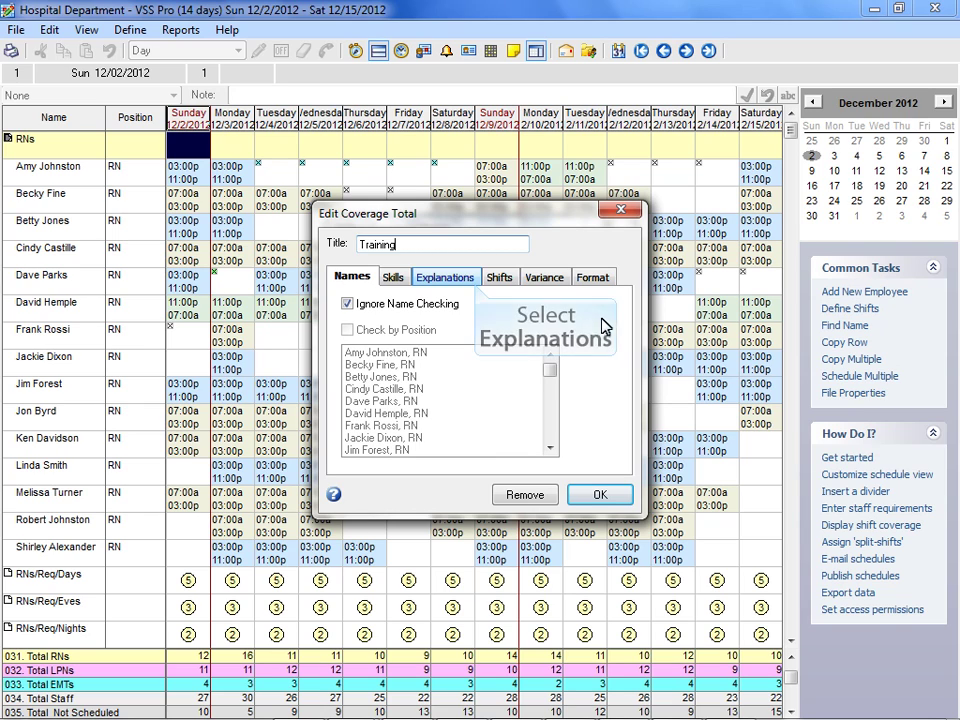
{"action": "left_click", "coordinate": [474, 282]}
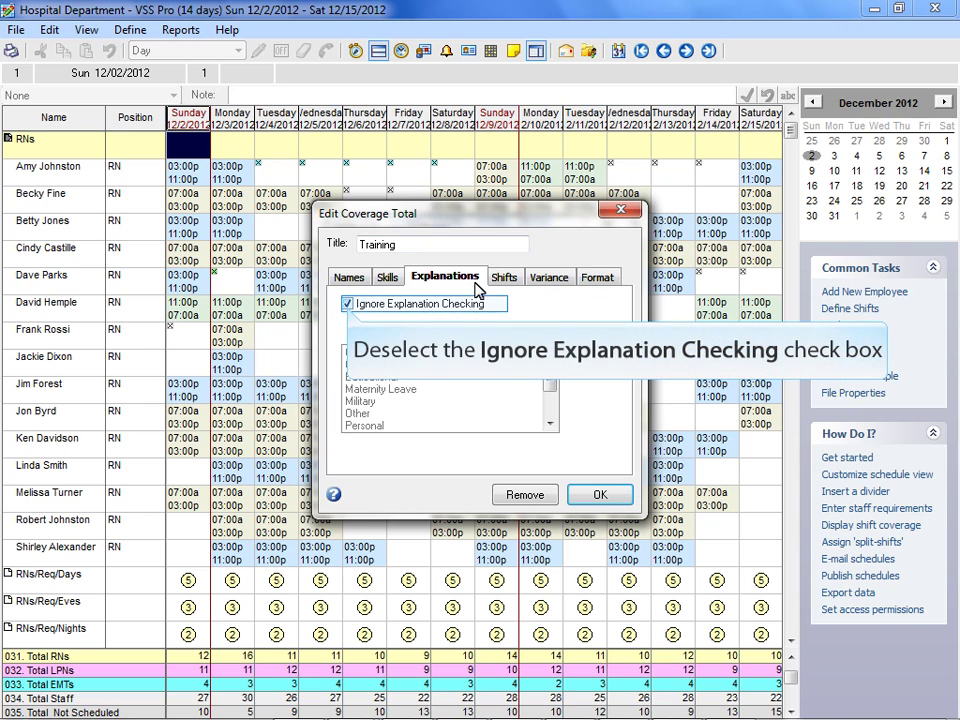
{"action": "left_click", "coordinate": [347, 304]}
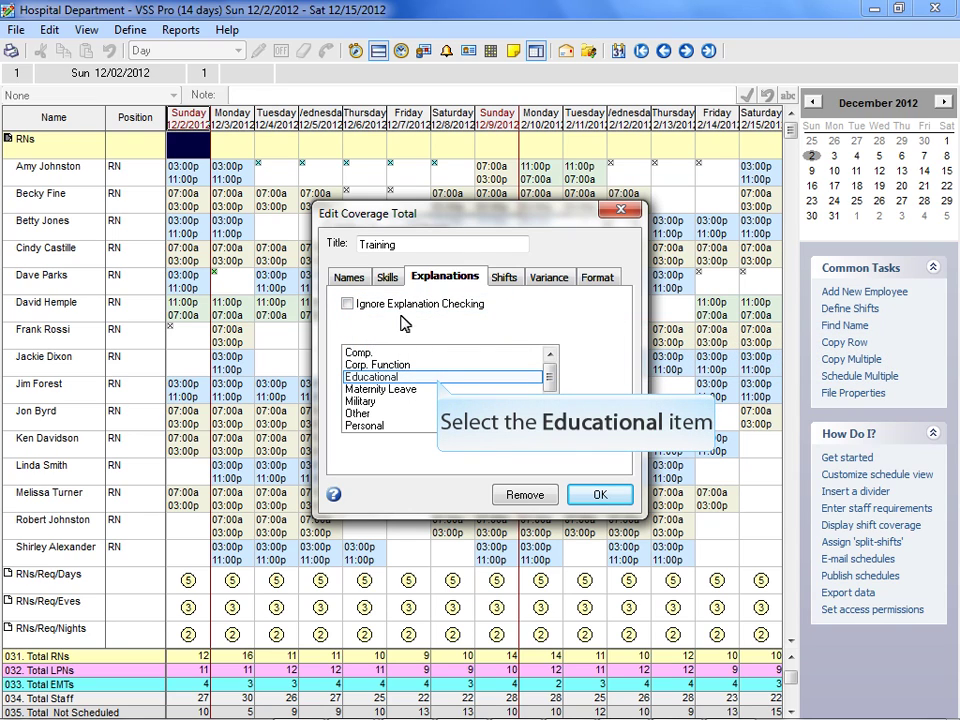
{"action": "left_click", "coordinate": [439, 382]}
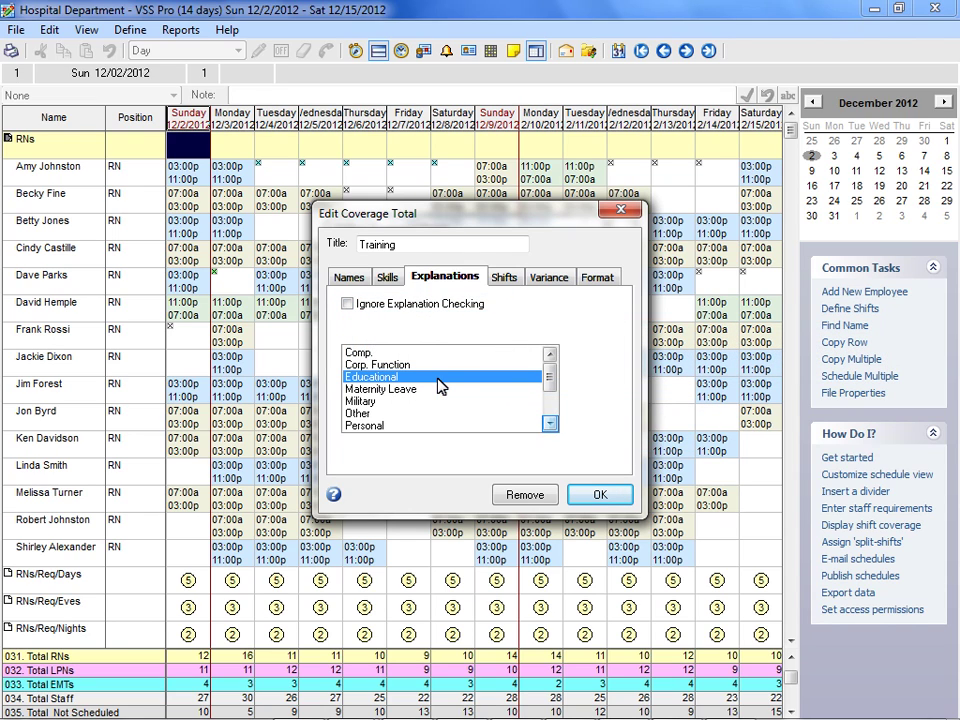
{"action": "left_click", "coordinate": [551, 424]}
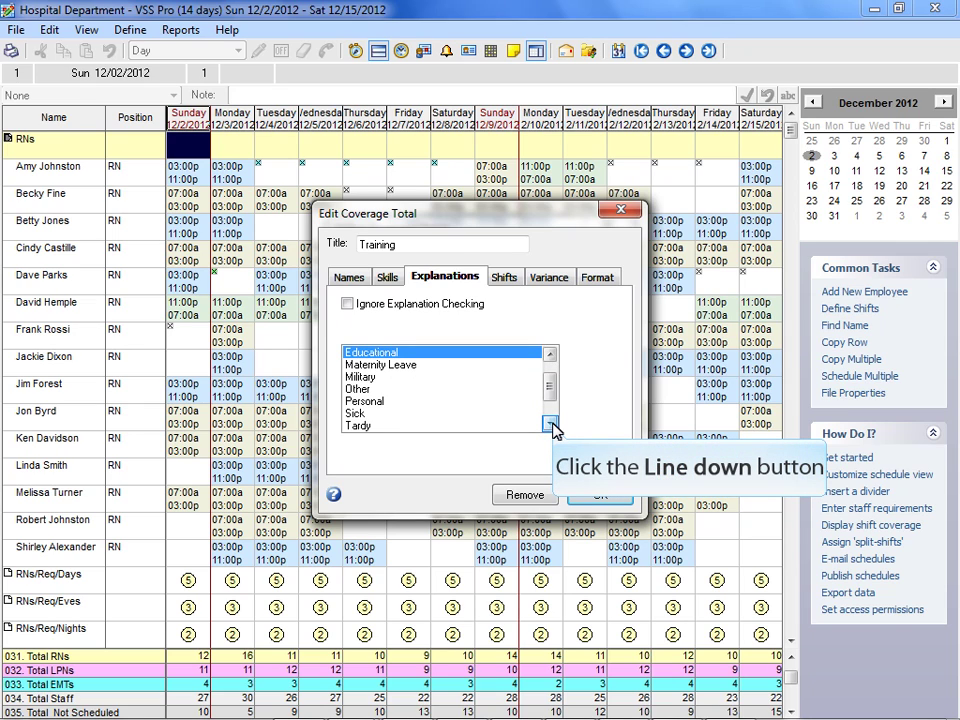
{"action": "left_click", "coordinate": [551, 424]}
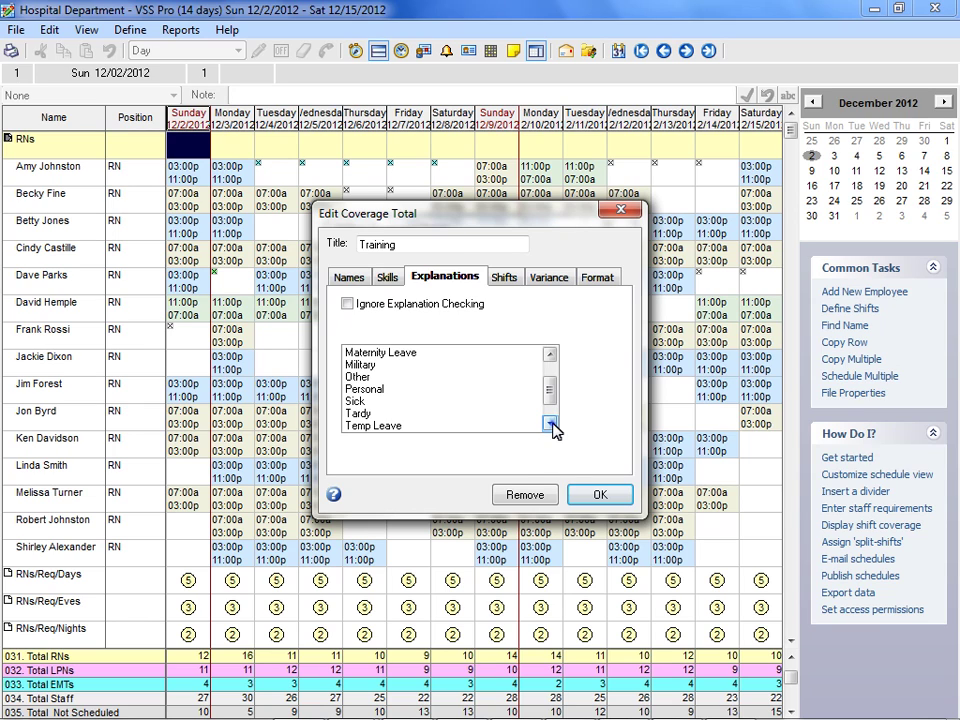
{"action": "left_click", "coordinate": [551, 424]}
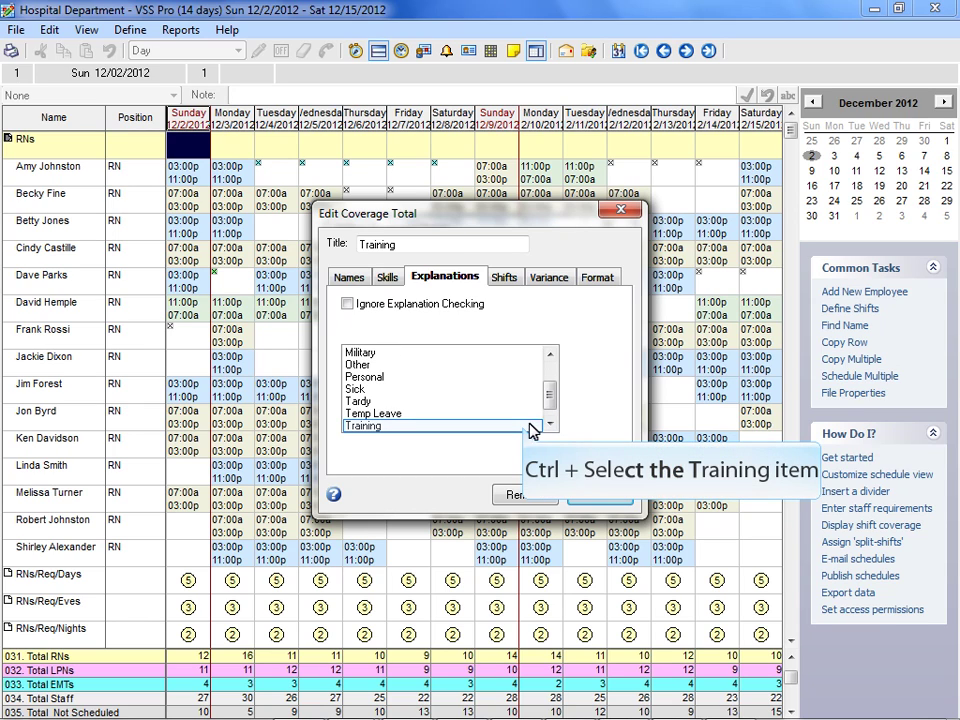
{"action": "left_click", "coordinate": [529, 425], "text": "ctrl"}
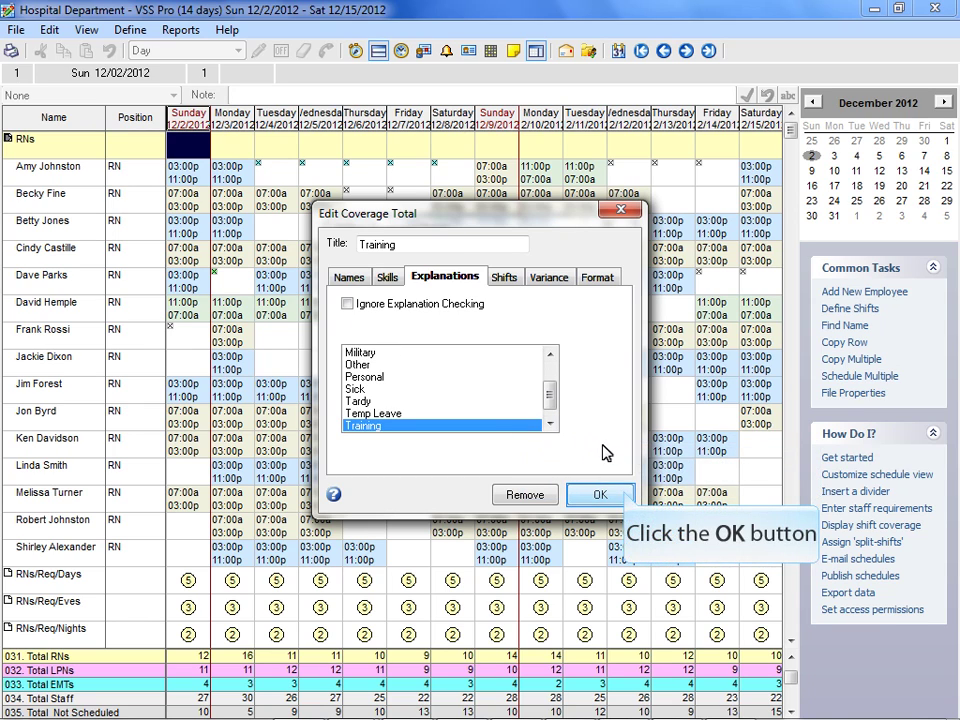
{"action": "left_click", "coordinate": [624, 494]}
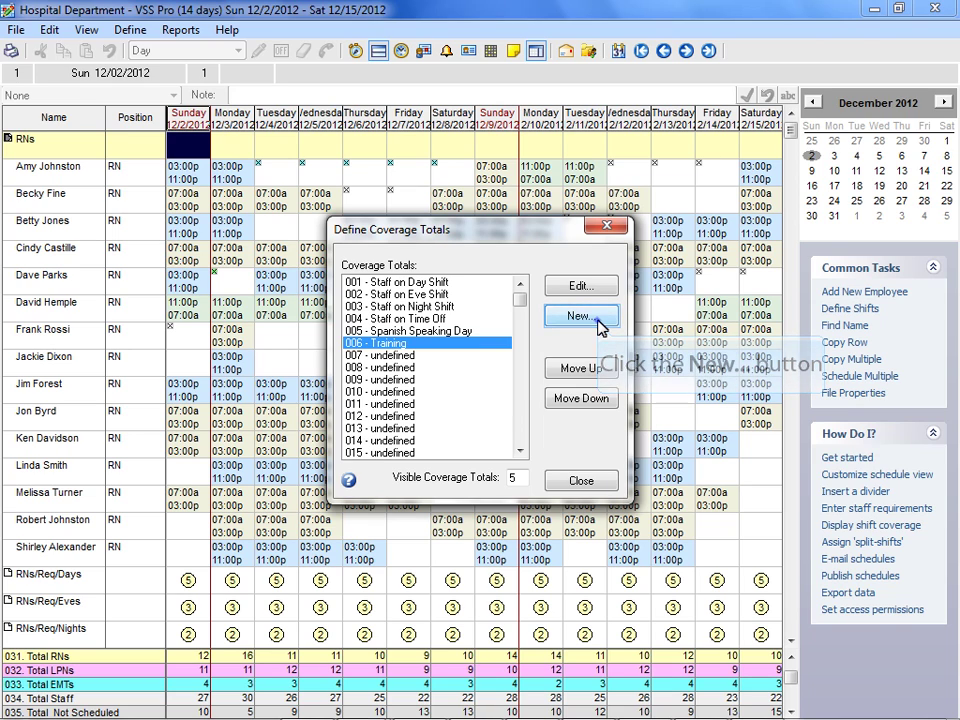
- Start a new 'RNs Nights' total that counts staff by the RN position
{"action": "left_click", "coordinate": [556, 318]}
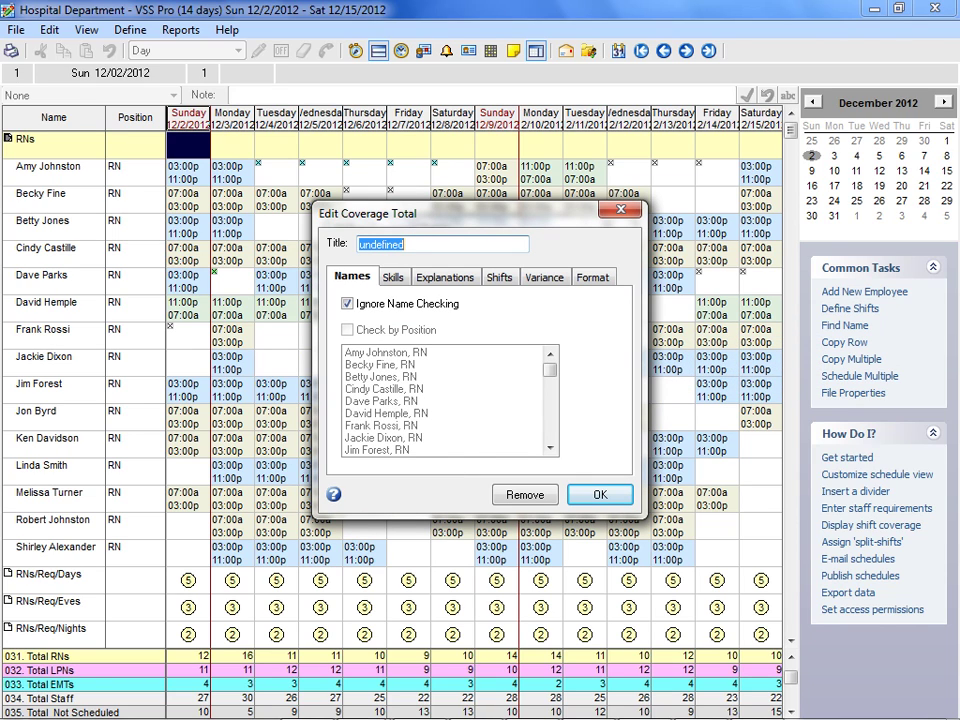
{"action": "type", "text": "RNs Nights"}
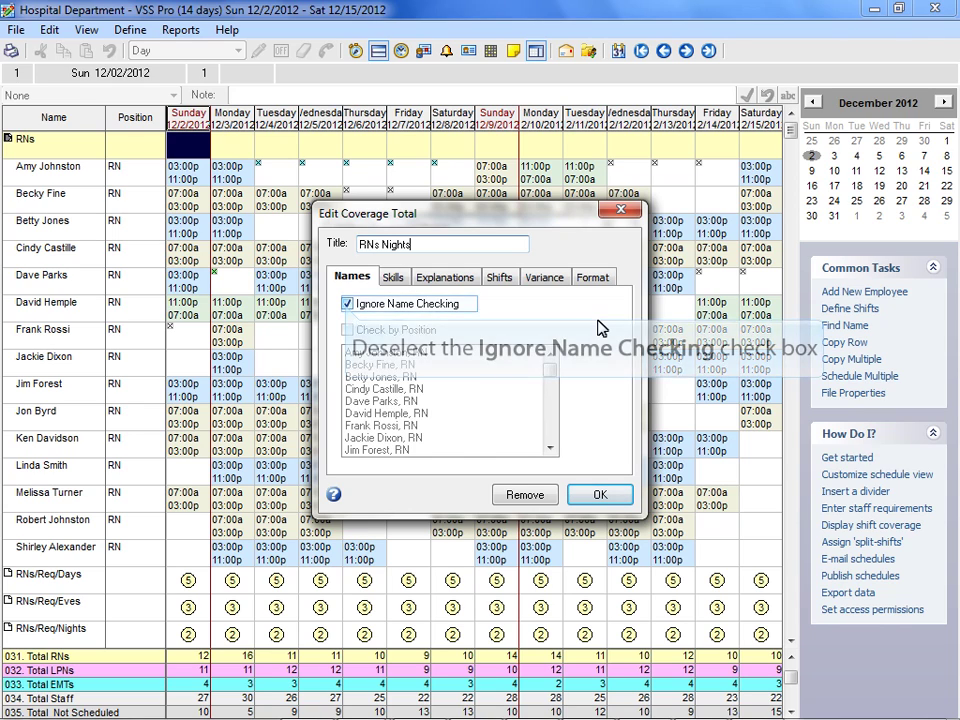
{"action": "left_click", "coordinate": [348, 304]}
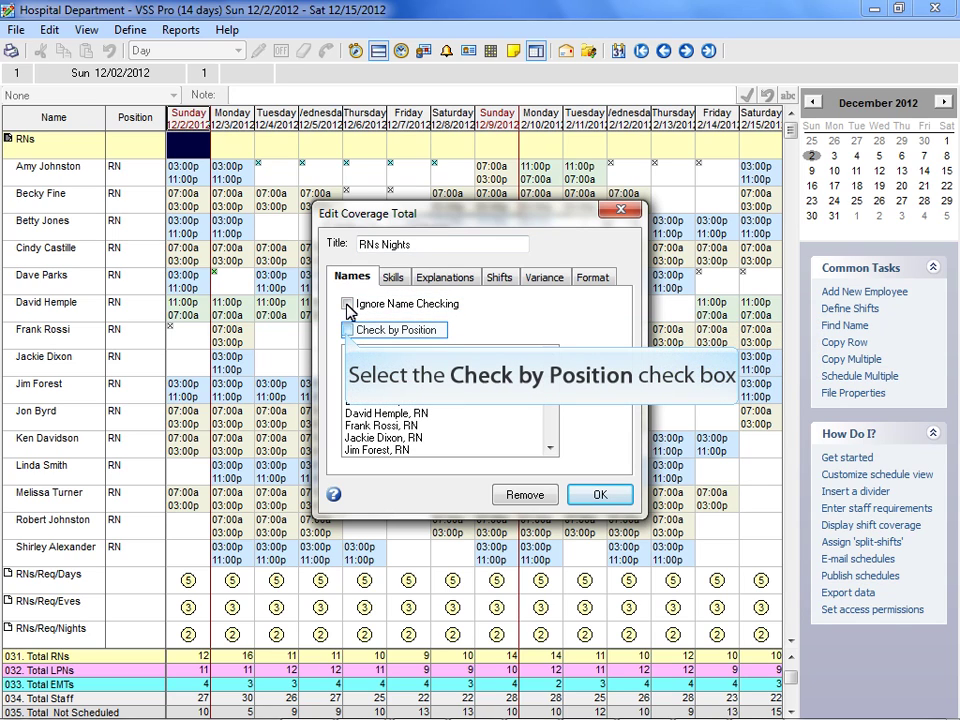
{"action": "left_click", "coordinate": [347, 330]}
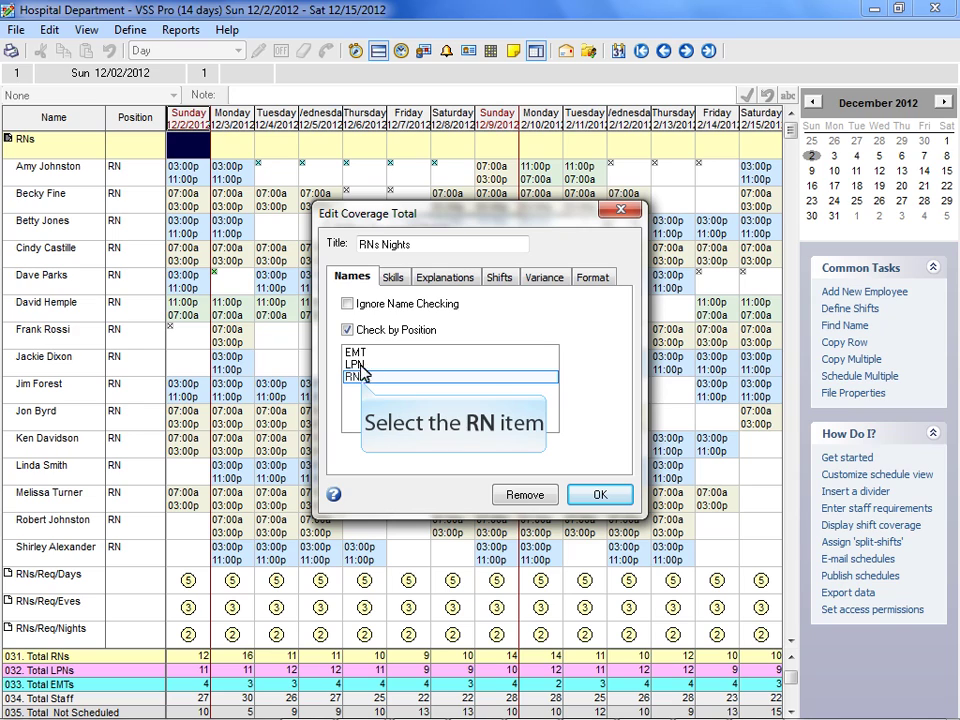
{"action": "left_click", "coordinate": [362, 380]}
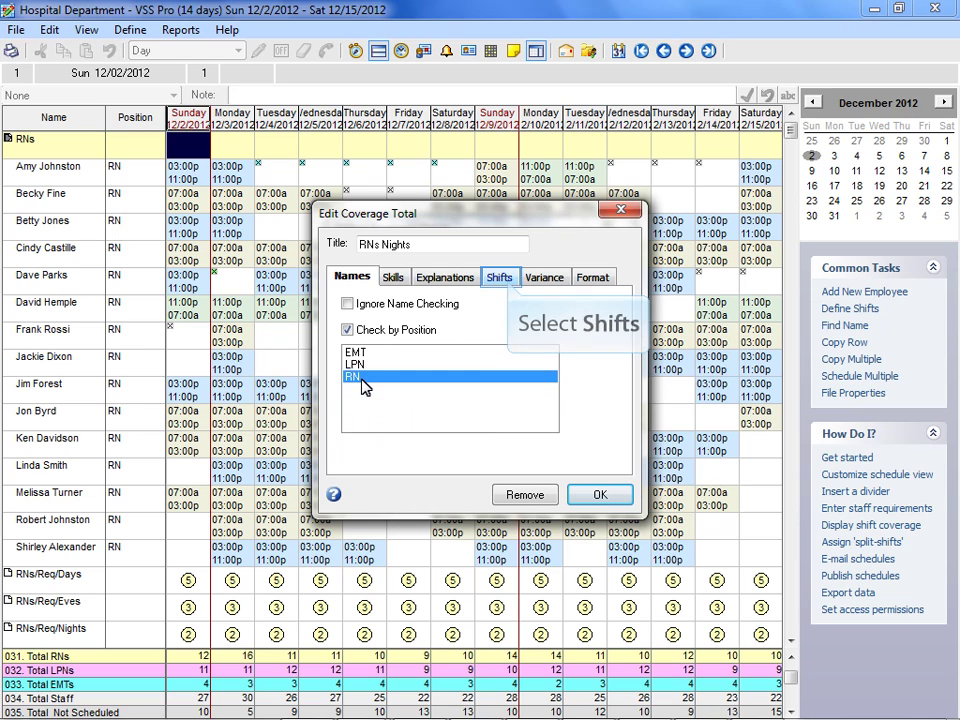
- Limit RNs Nights to Night shifts and bring up its variance settings
{"action": "left_click", "coordinate": [506, 281]}
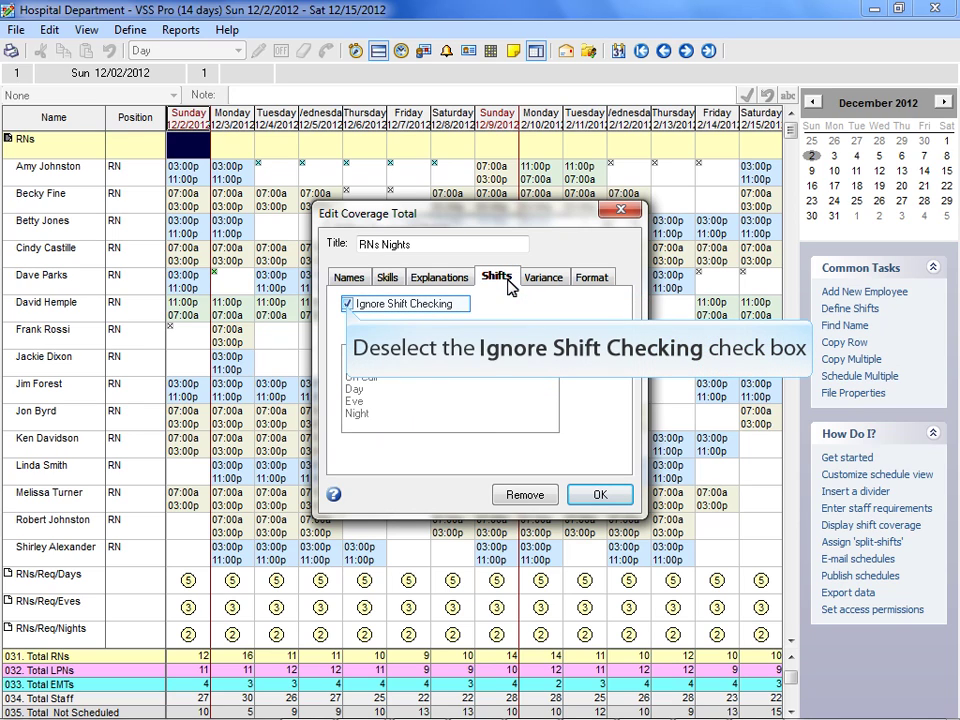
{"action": "left_click", "coordinate": [347, 305]}
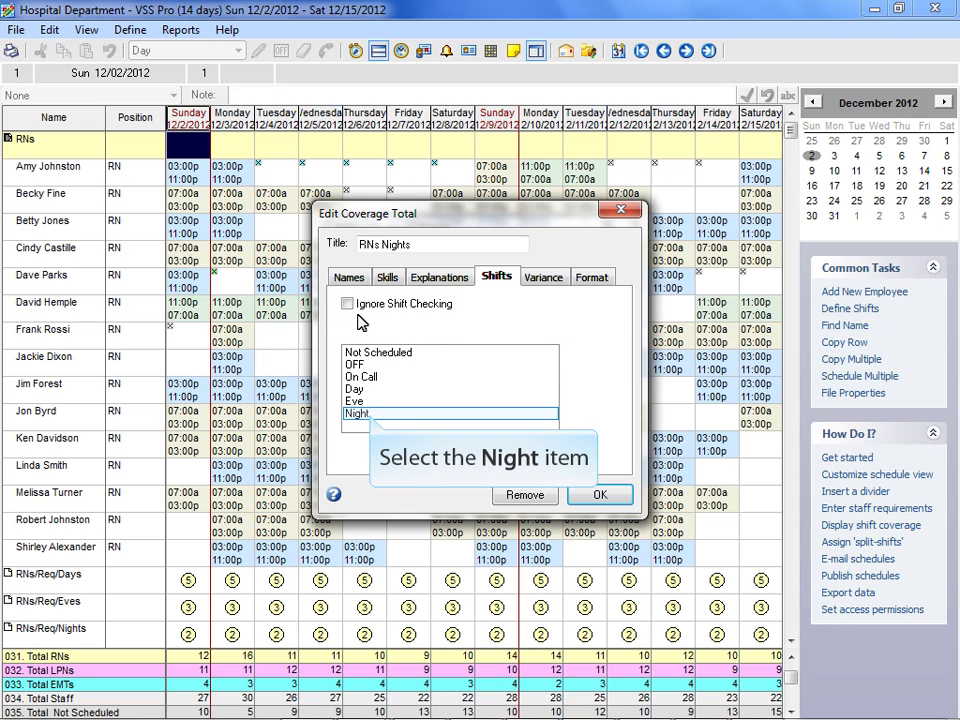
{"action": "left_click", "coordinate": [373, 421]}
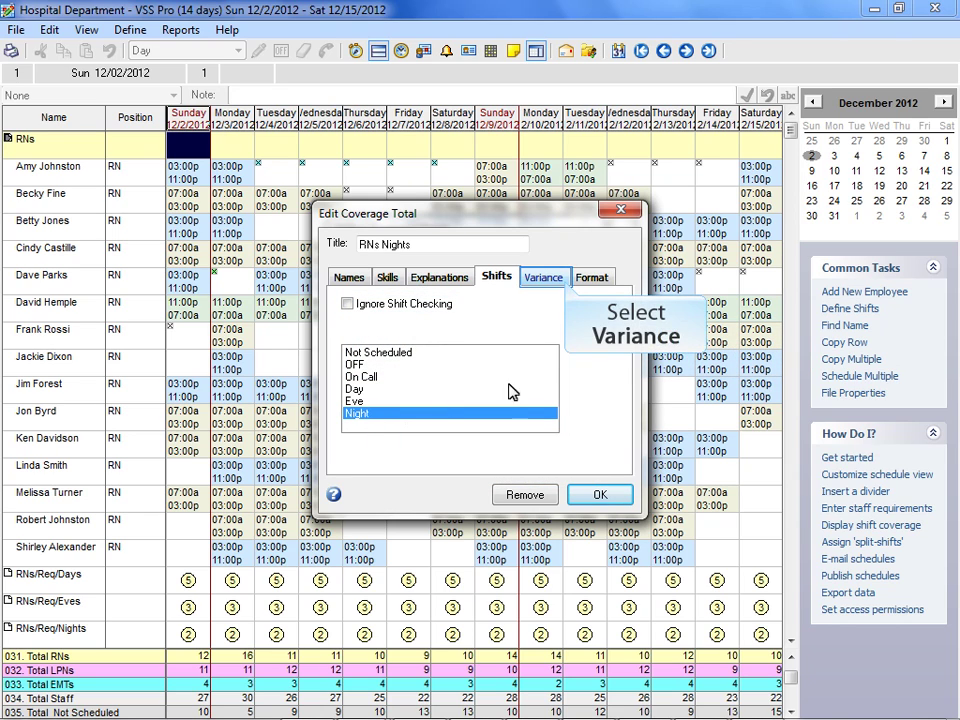
{"action": "left_click", "coordinate": [567, 283]}
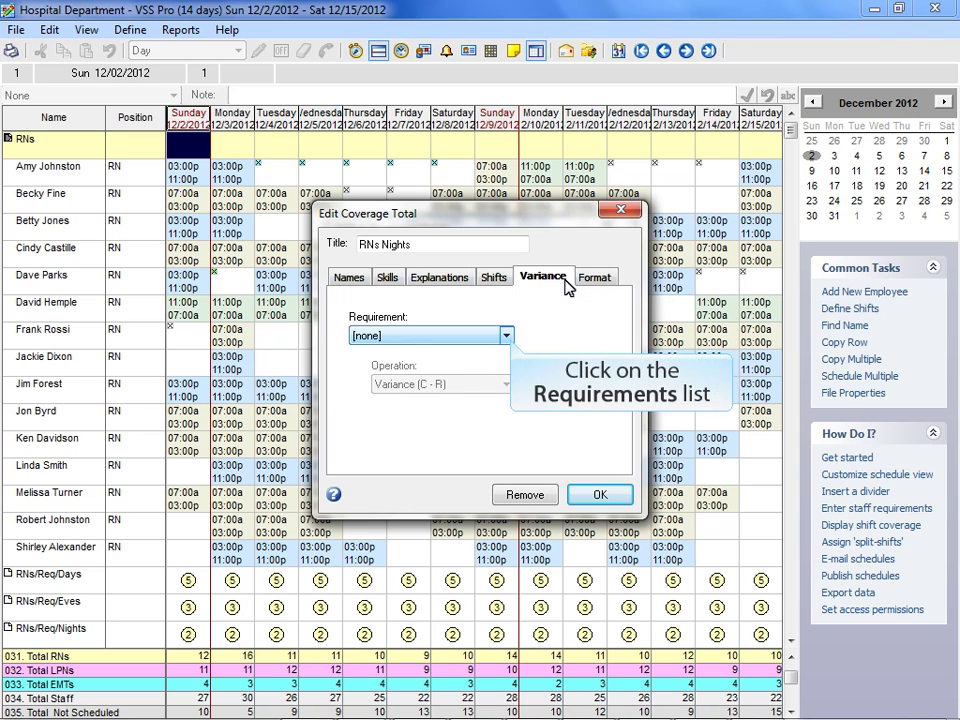
- Compare RNs Nights against RNs/Req/Nights using Variance (C - R), and save it
{"action": "left_click", "coordinate": [507, 337]}
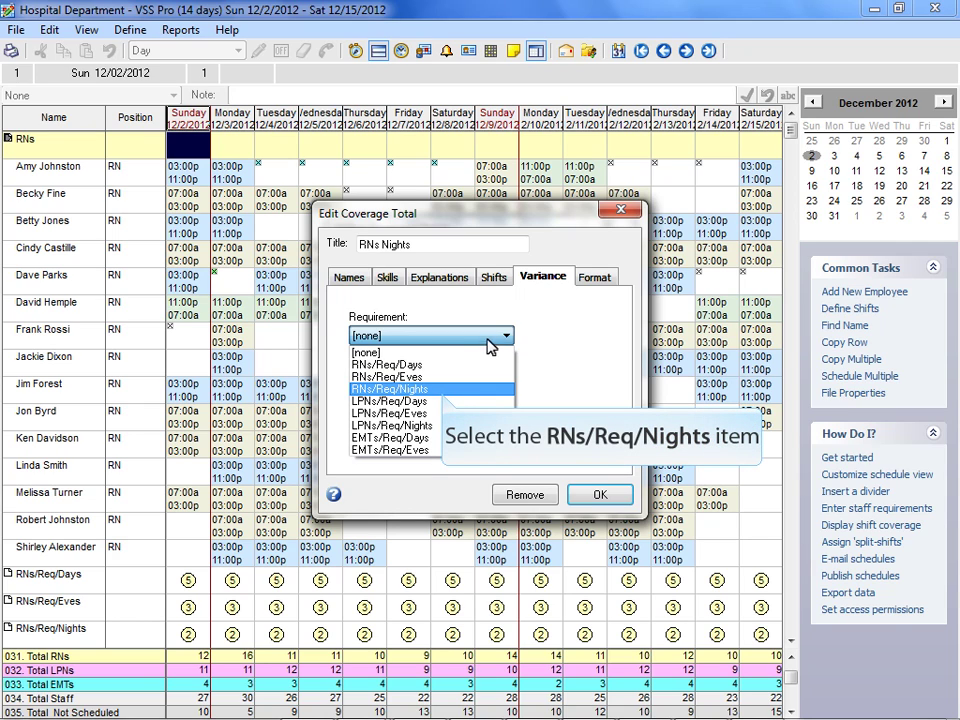
{"action": "left_click", "coordinate": [488, 389]}
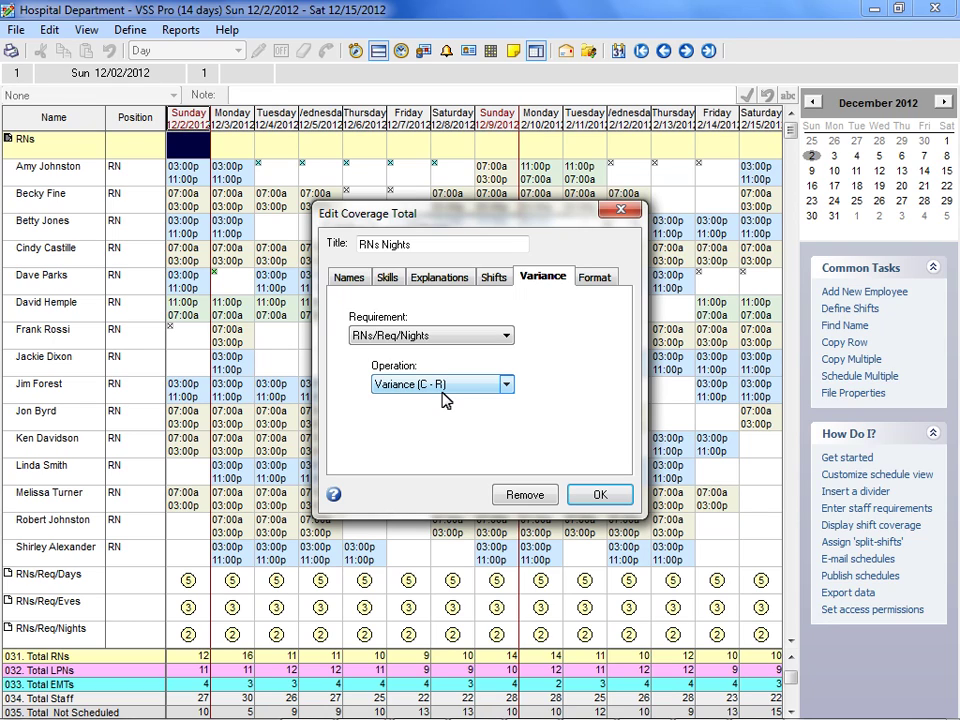
{"action": "left_click", "coordinate": [506, 386]}
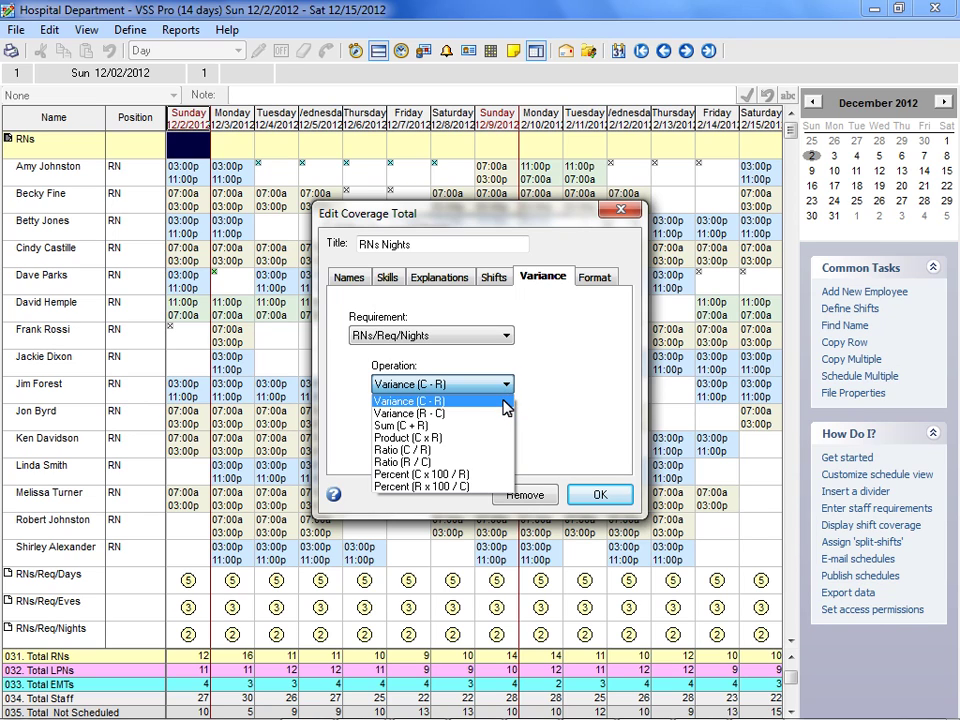
{"action": "left_click", "coordinate": [503, 401]}
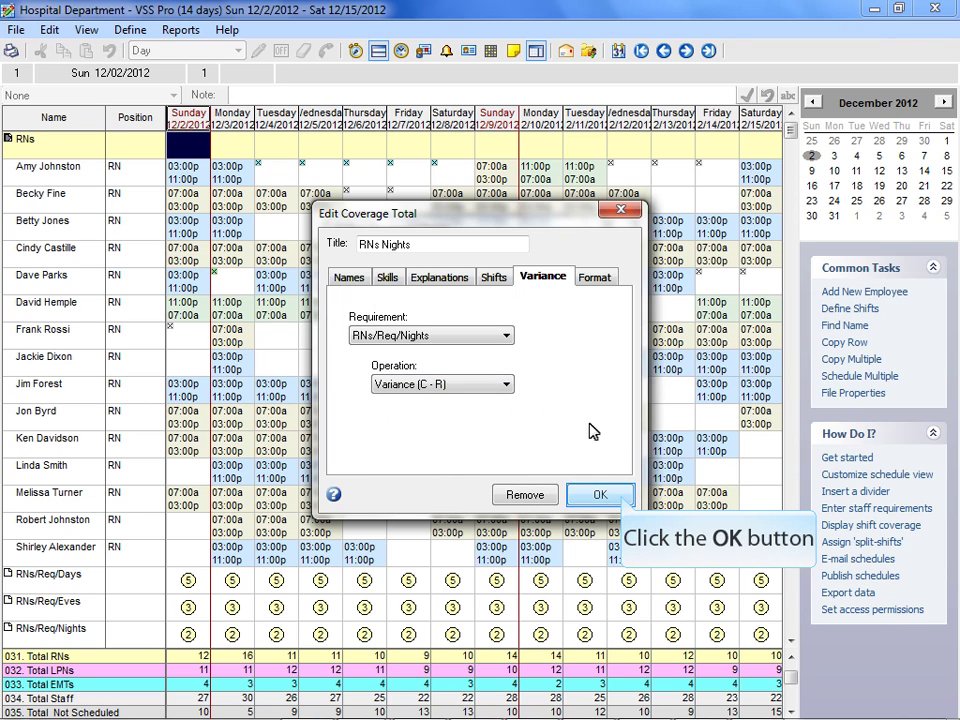
{"action": "left_click", "coordinate": [612, 494]}
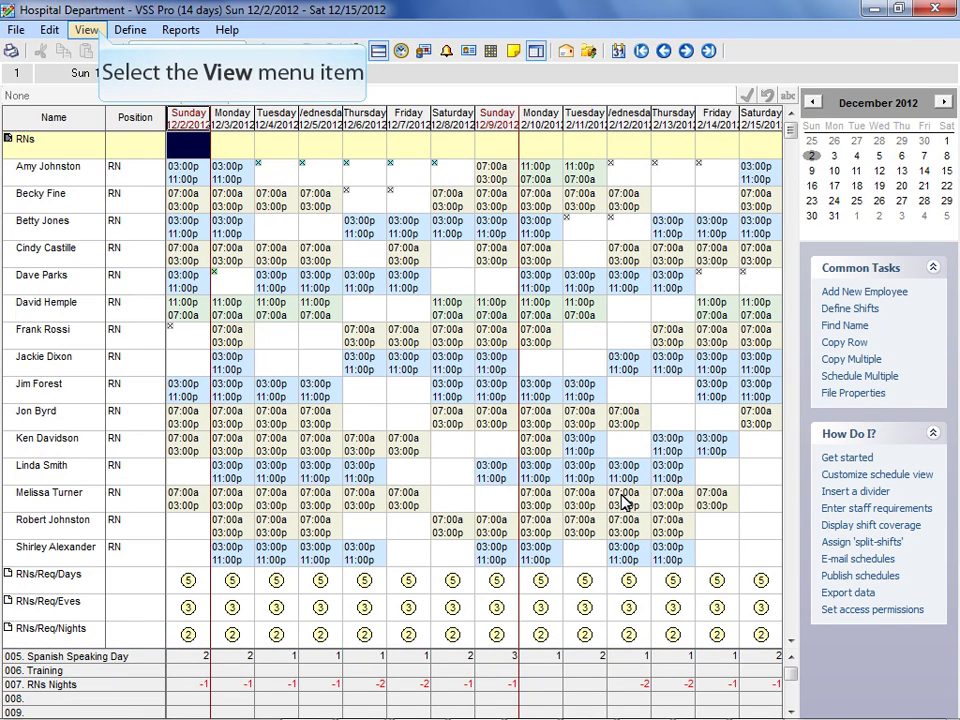
- Open Hourly Coverage from the View menu to see Sun 12/02/2012 hourly RN, LPN and EMT counts
{"action": "left_click", "coordinate": [95, 31]}
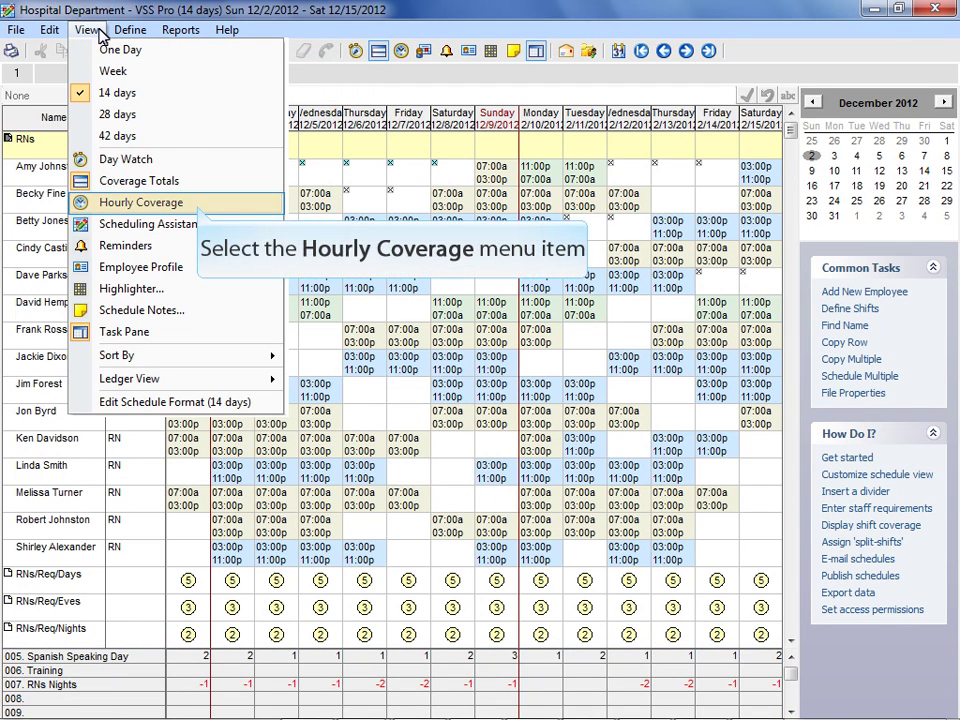
{"action": "left_click", "coordinate": [199, 205]}
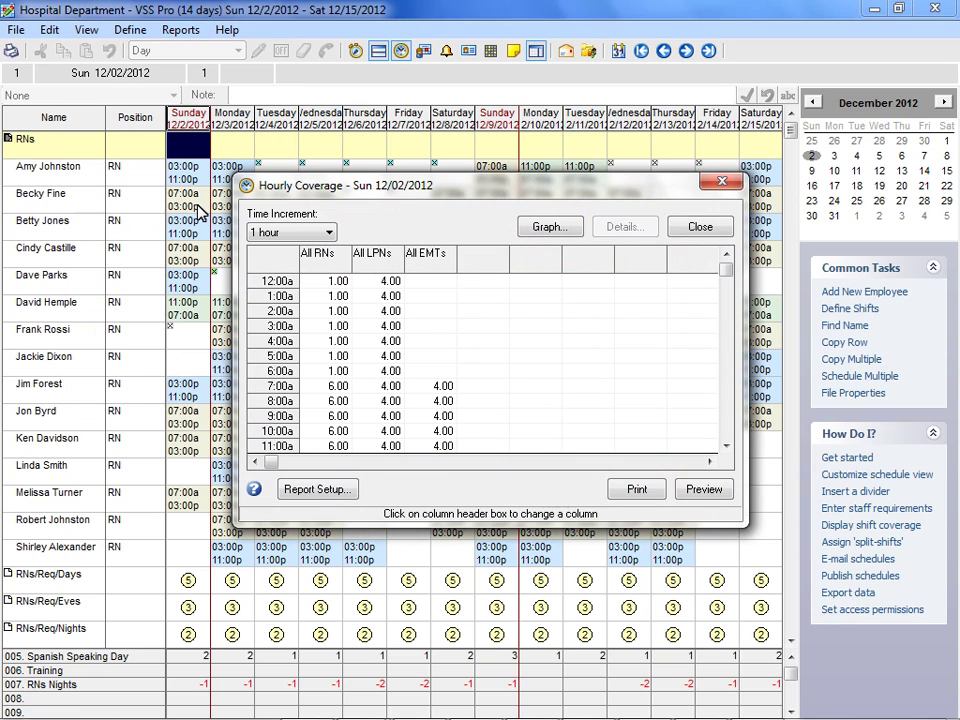